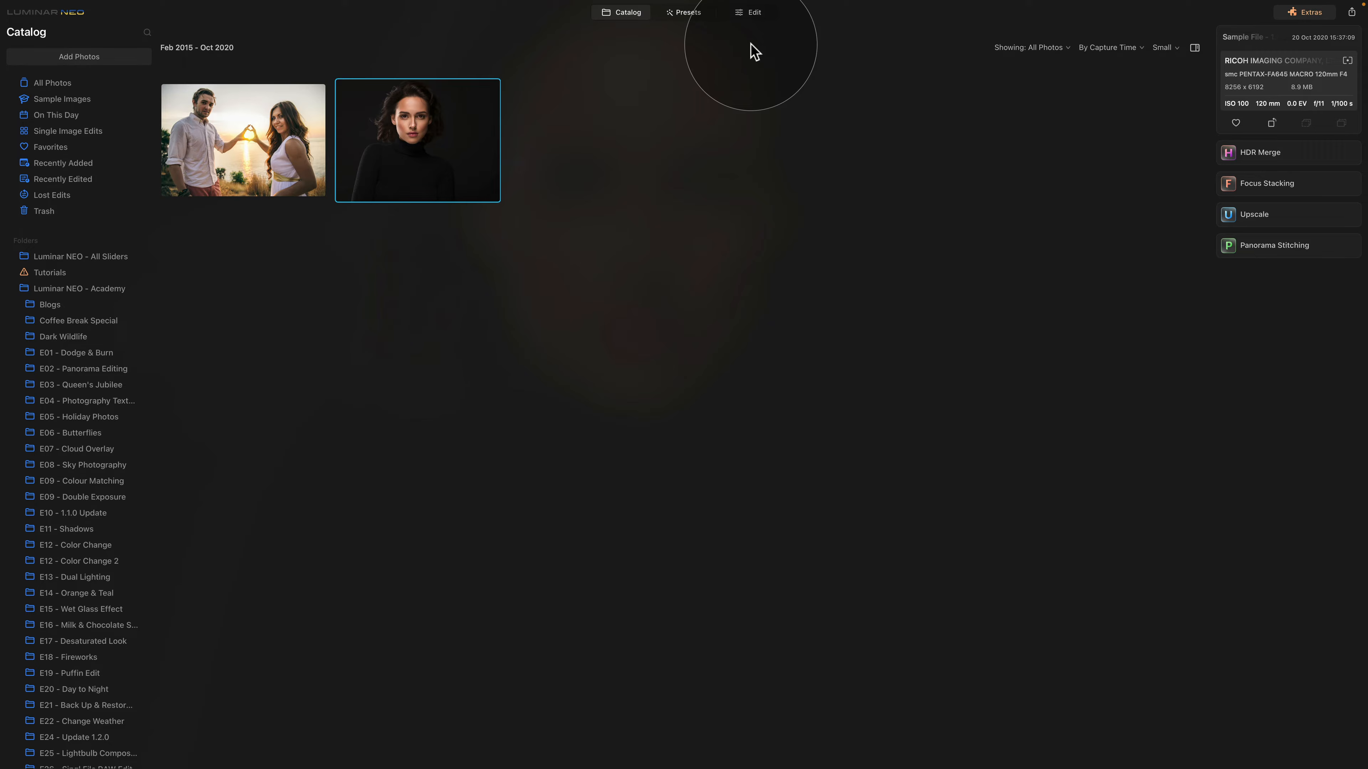
- Open the woman's portrait for editing and open the Studio Light tool
{"action": "left_click", "coordinate": [755, 15]}
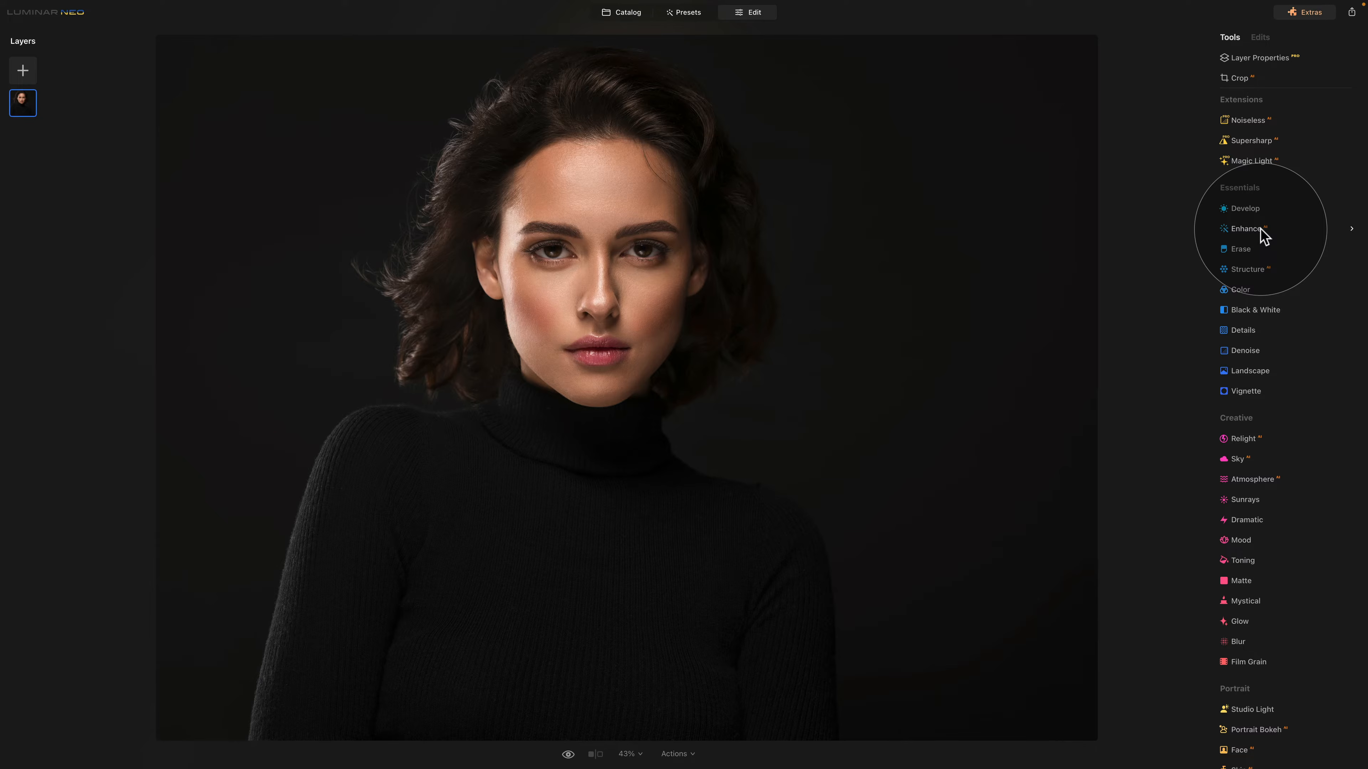
{"action": "scroll", "coordinate": [1261, 230], "scroll_direction": "down", "scroll_amount": 3}
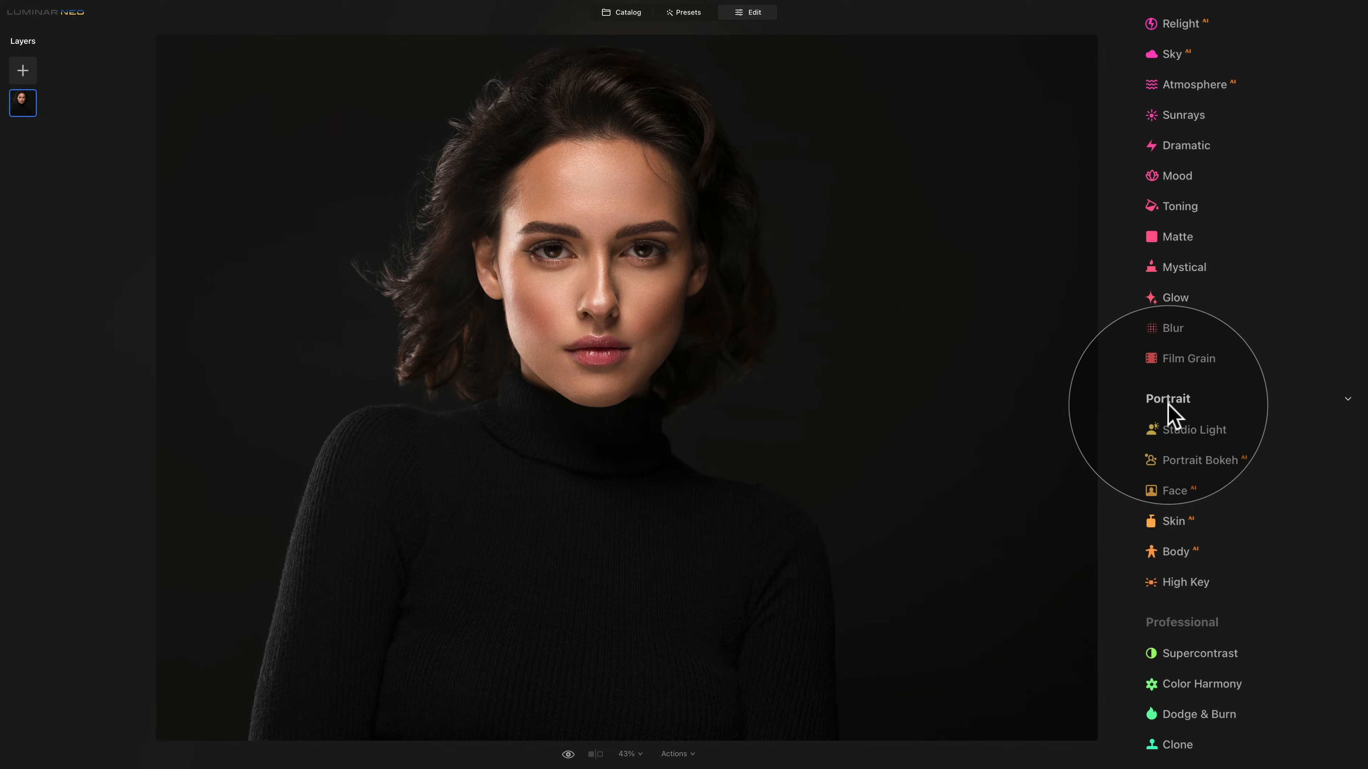
{"action": "left_click", "coordinate": [1204, 431]}
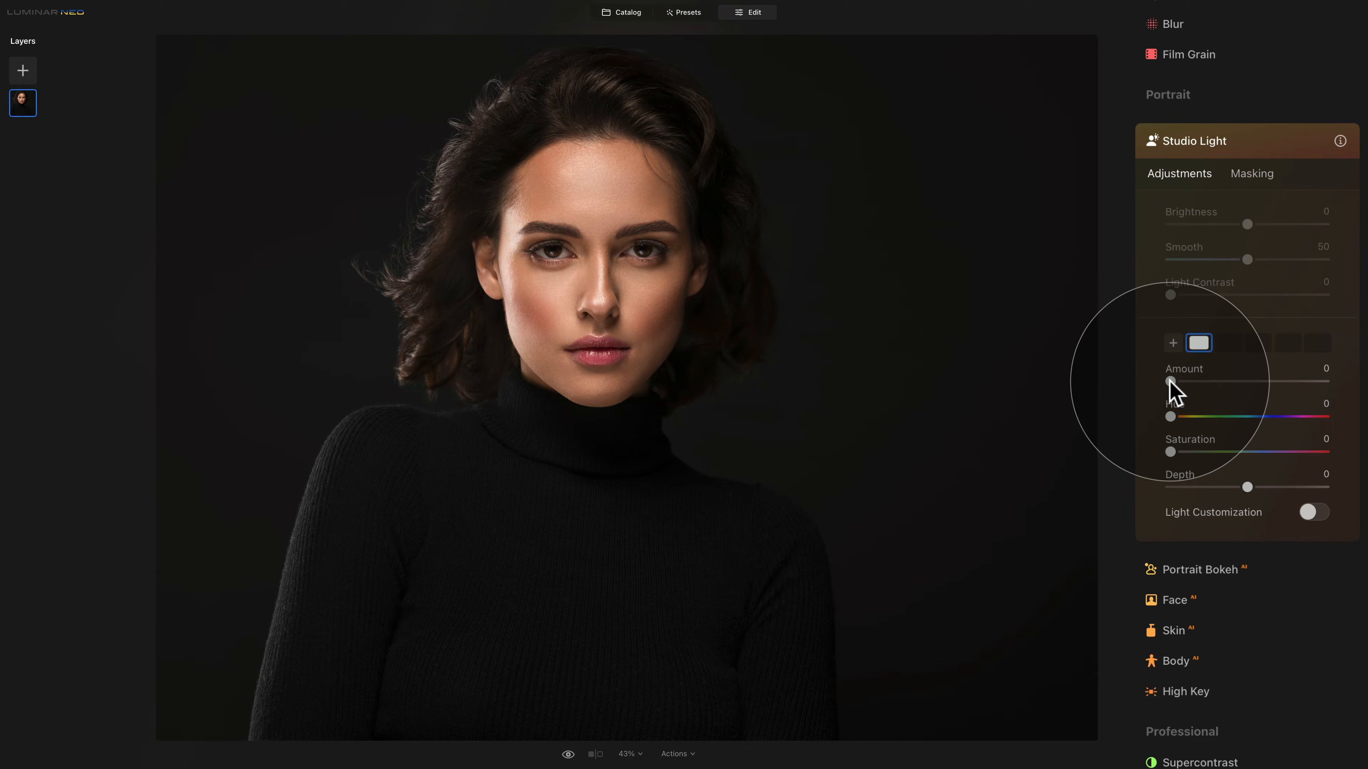
- Try different strengths of the default studio light, ending with its Amount at 40
{"action": "left_click_drag", "start_coordinate": [1170, 381], "coordinate": [1216, 382]}
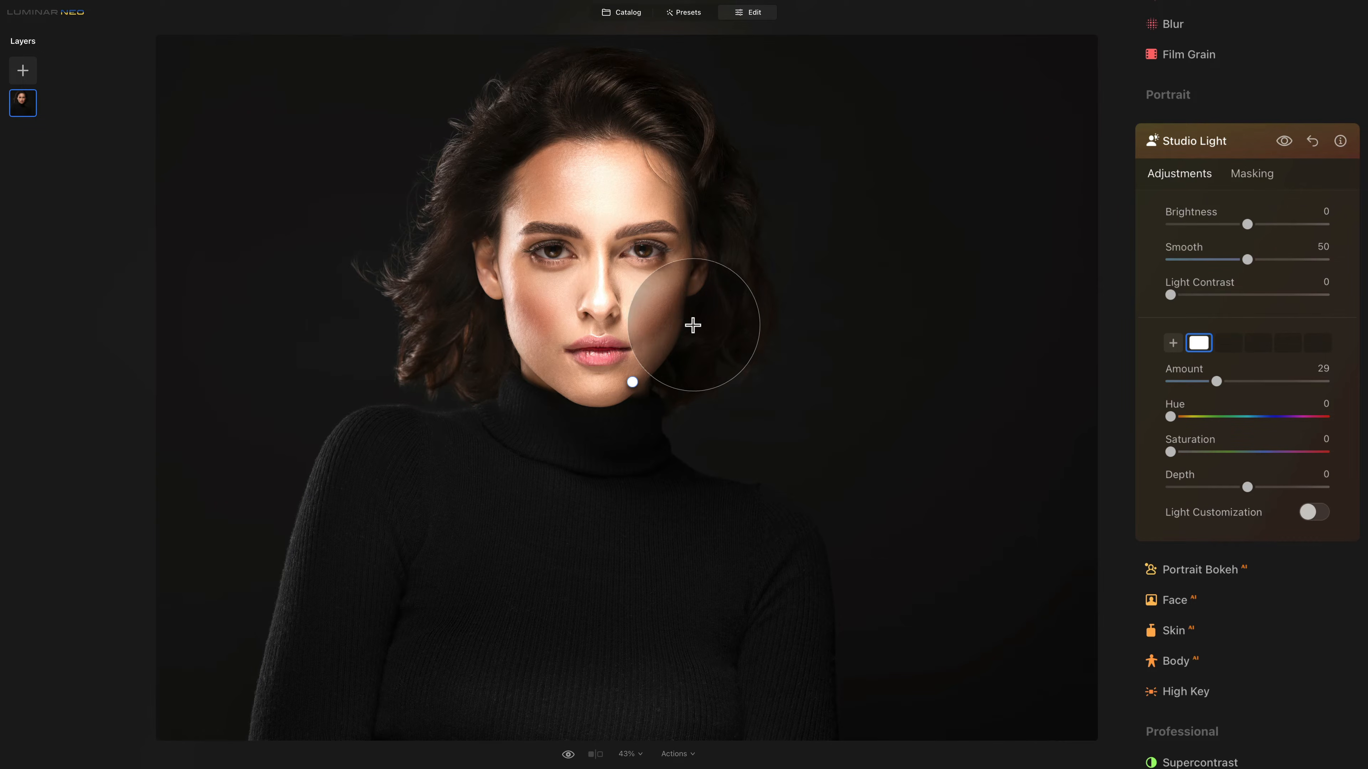
{"action": "left_click_drag", "start_coordinate": [1218, 379], "coordinate": [1190, 381]}
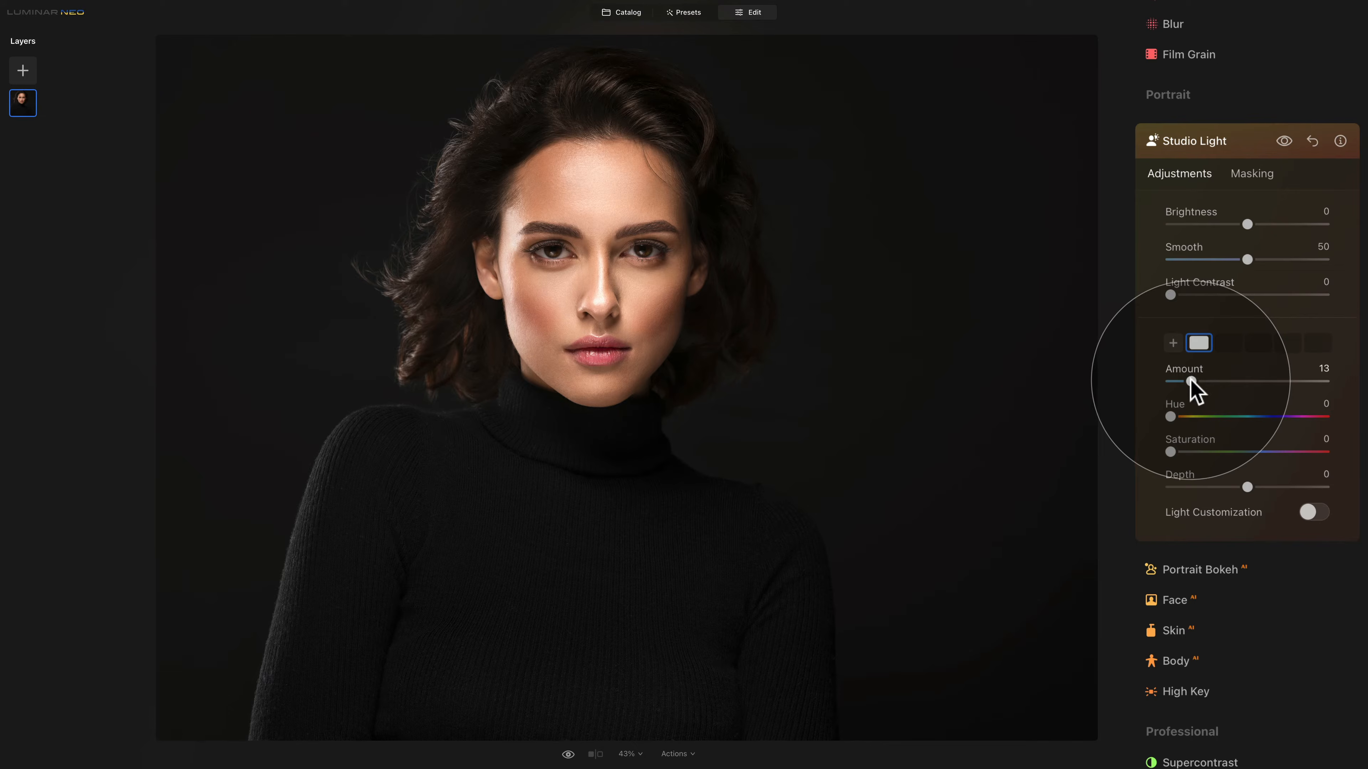
{"action": "left_click_drag", "start_coordinate": [1191, 380], "coordinate": [1233, 382]}
{"action": "left_click", "coordinate": [1233, 382]}
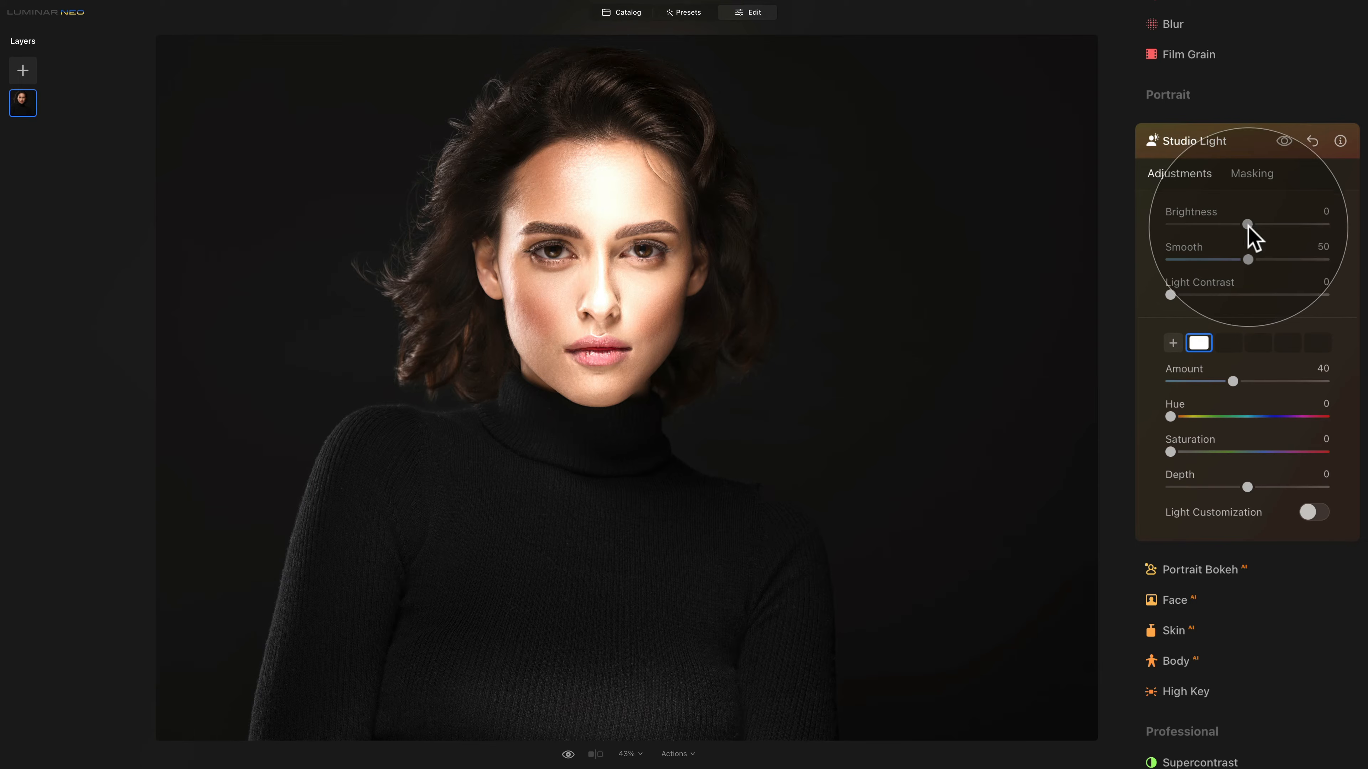
- Try a lower Studio Light Brightness and a higher one of 69, and reset Brightness to its default
{"action": "left_click_drag", "start_coordinate": [1248, 223], "coordinate": [1194, 224]}
{"action": "left_click_drag", "start_coordinate": [1212, 224], "coordinate": [1298, 224]}
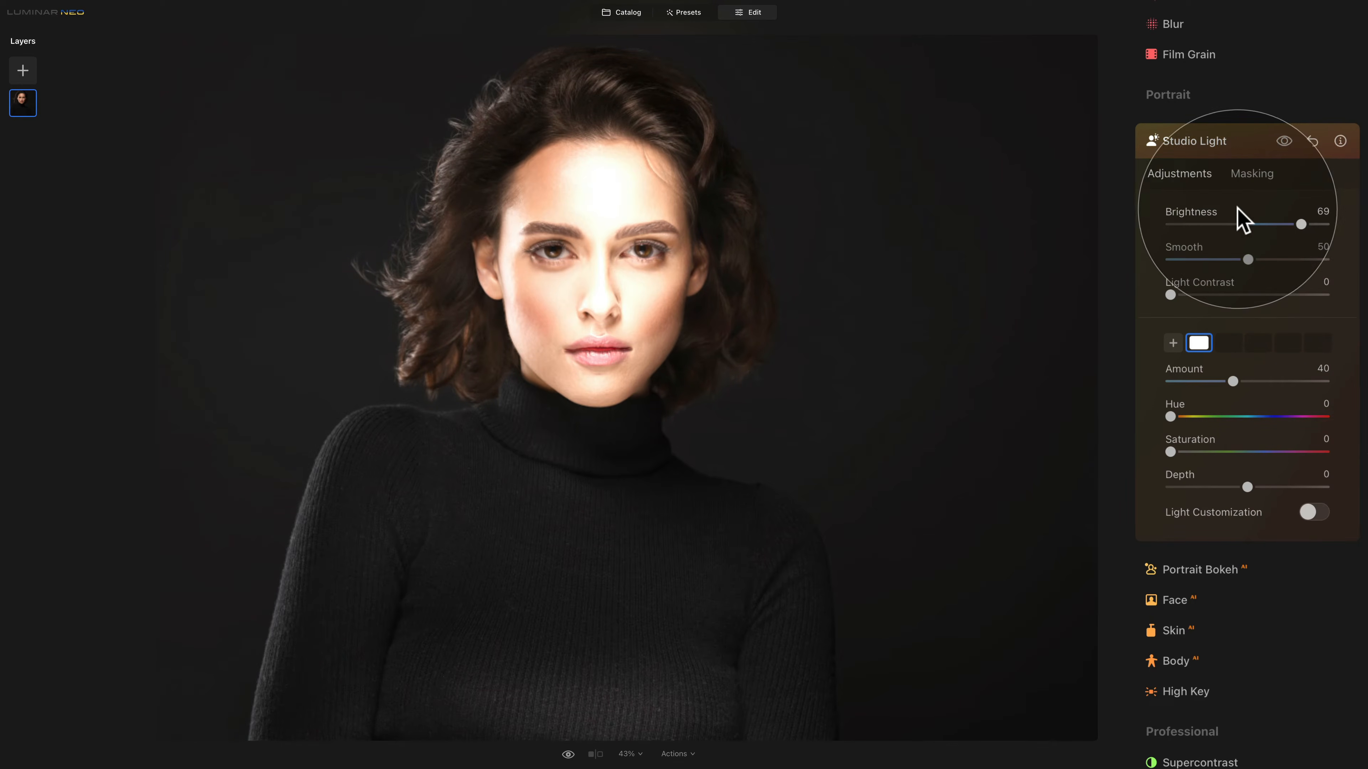
{"action": "double_click", "coordinate": [1191, 211]}
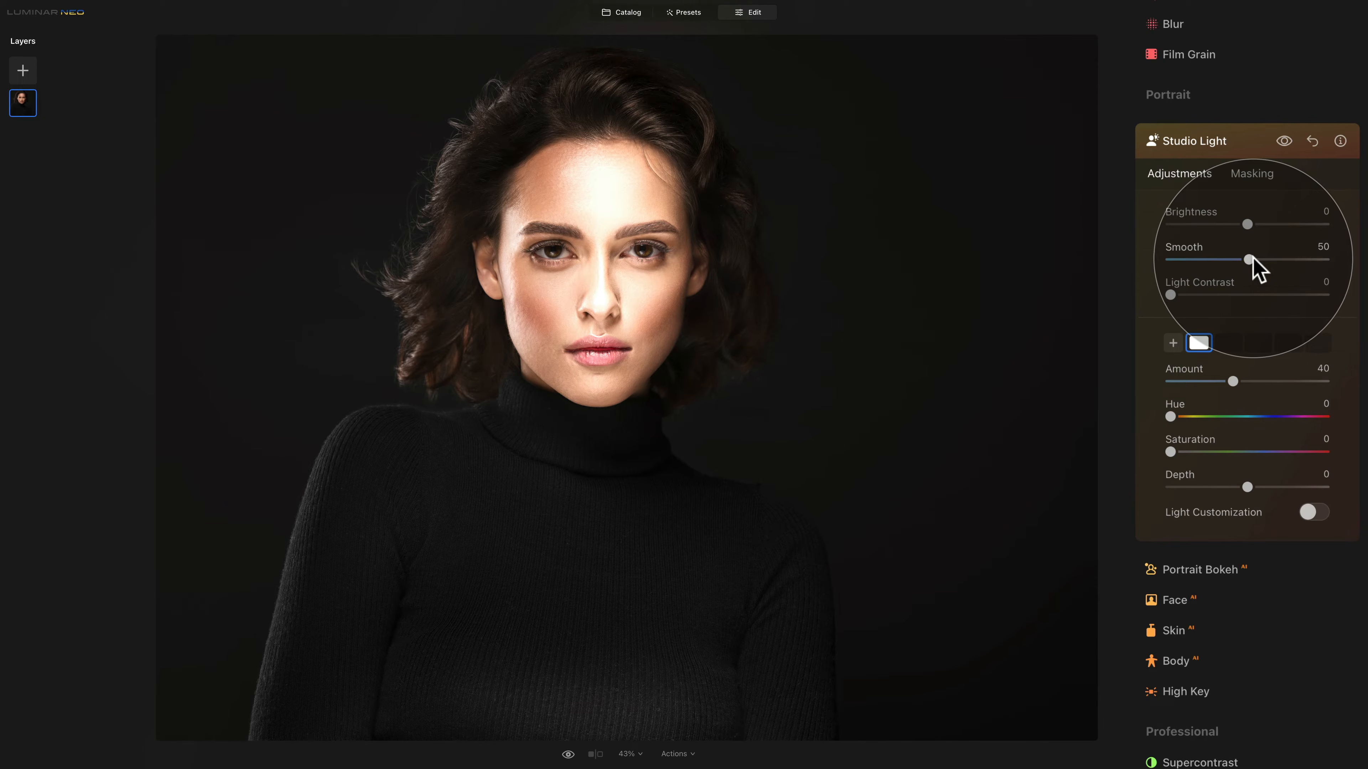
- Try Smooth at 19 and Light Contrast at 41 in Studio Light, resetting each to its default
{"action": "left_click_drag", "start_coordinate": [1248, 259], "coordinate": [1196, 260]}
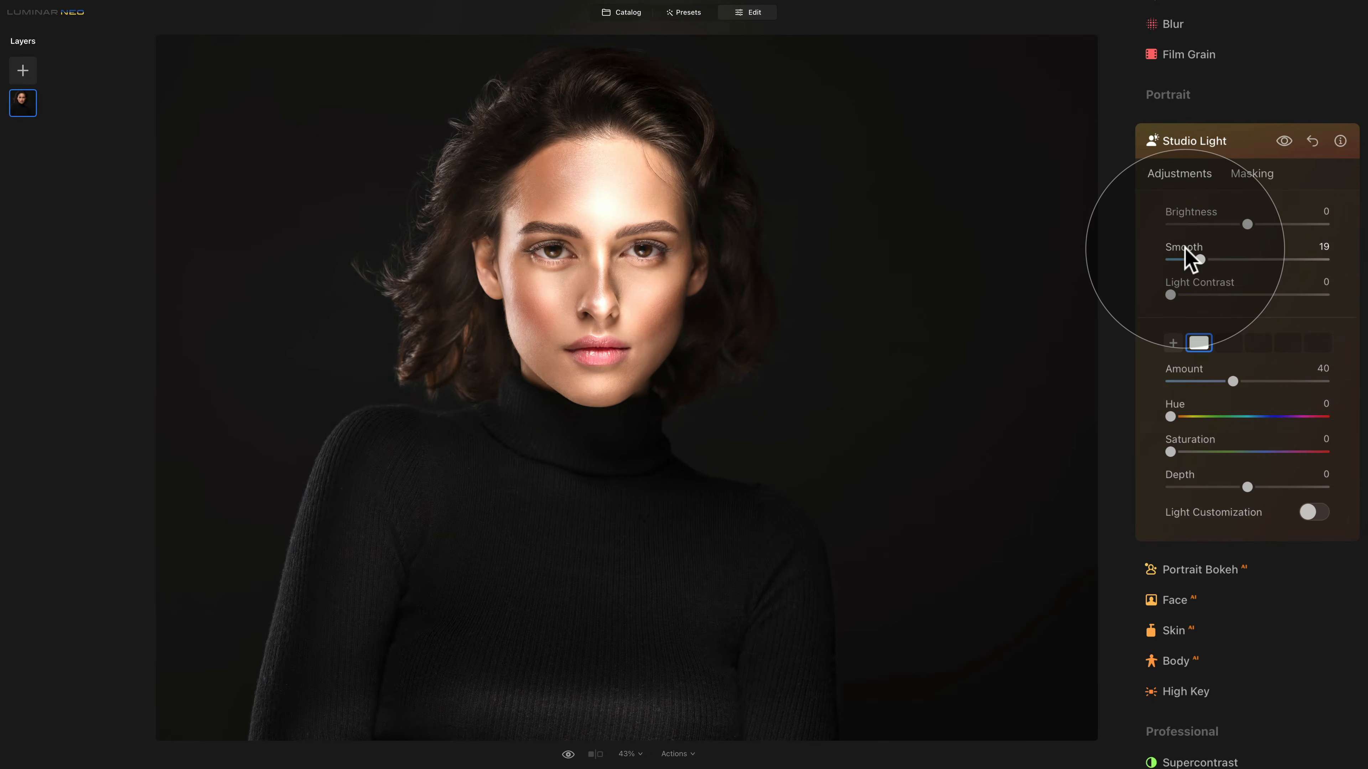
{"action": "double_click", "coordinate": [1185, 248]}
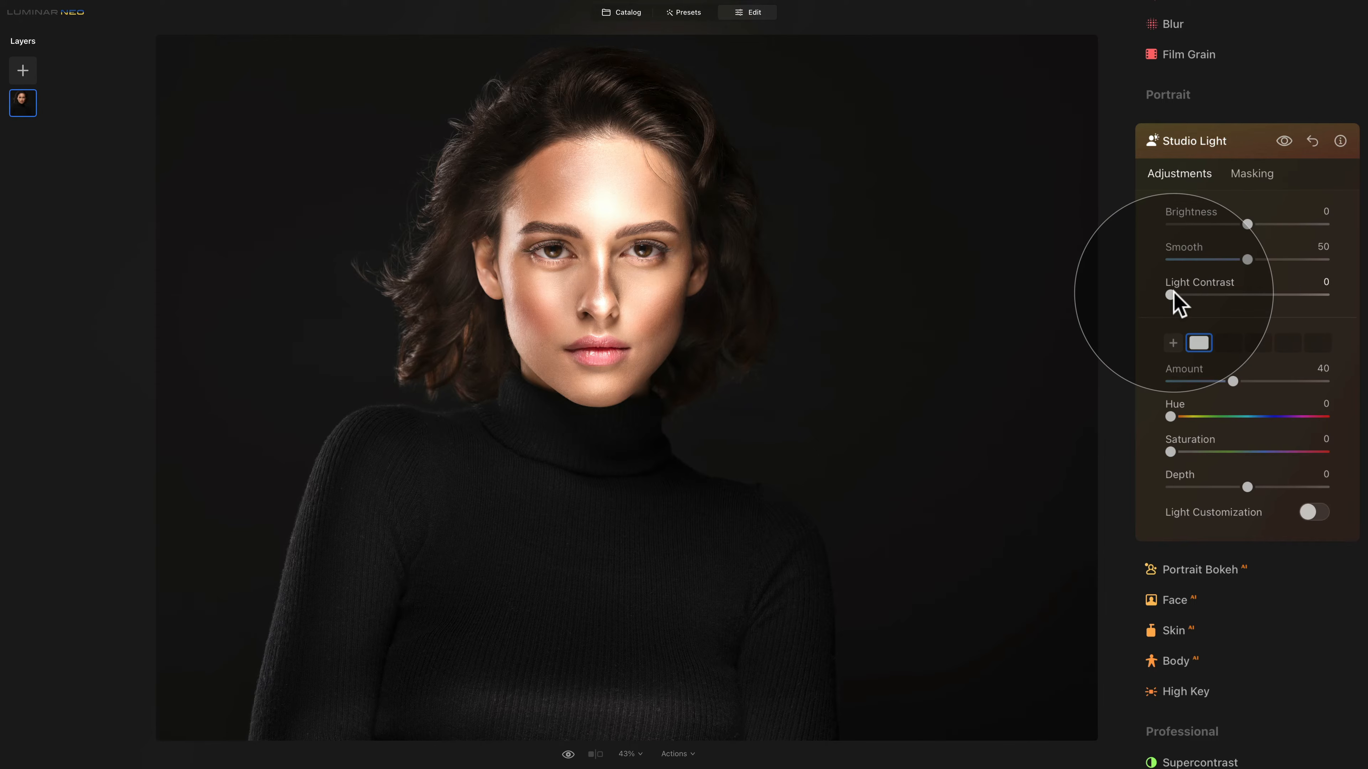
{"action": "left_click_drag", "start_coordinate": [1172, 296], "coordinate": [1236, 295]}
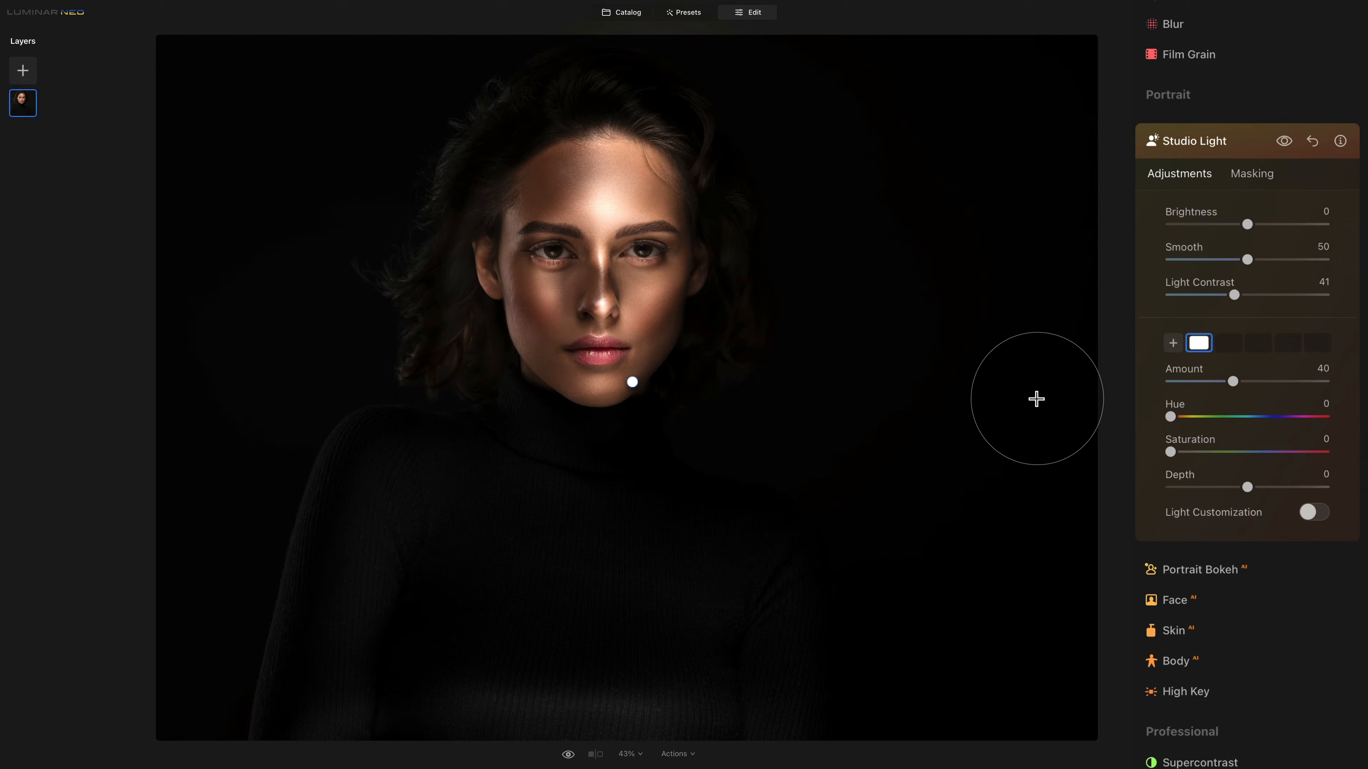
{"action": "double_click", "coordinate": [1208, 294]}
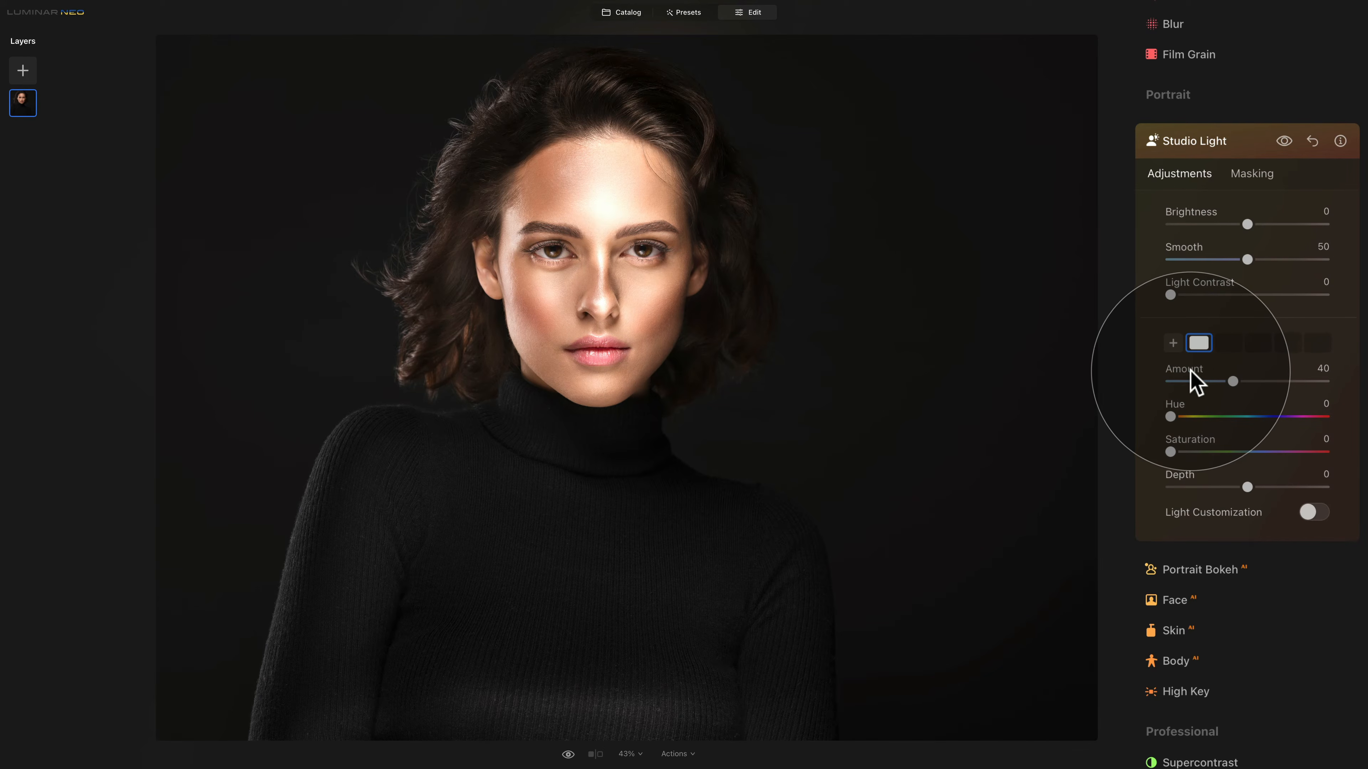
- Set the studio light's Amount to 32 and move the light to the background left of the woman's face
{"action": "mouse_move", "coordinate": [1233, 381]}
{"action": "left_mouse_down"}
{"action": "mouse_move", "coordinate": [1289, 384]}
{"action": "mouse_move", "coordinate": [1221, 382]}
{"action": "left_mouse_up"}
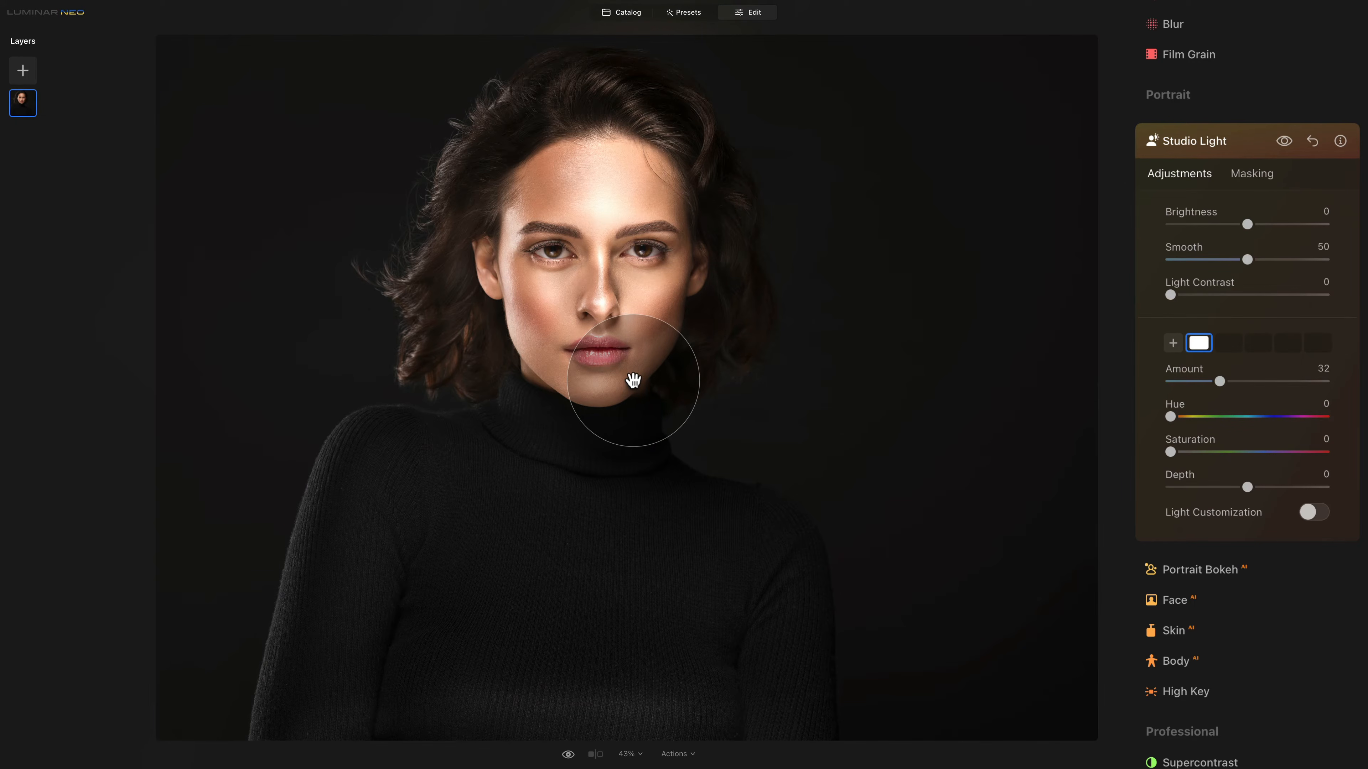
{"action": "left_click_drag", "start_coordinate": [632, 383], "coordinate": [315, 319]}
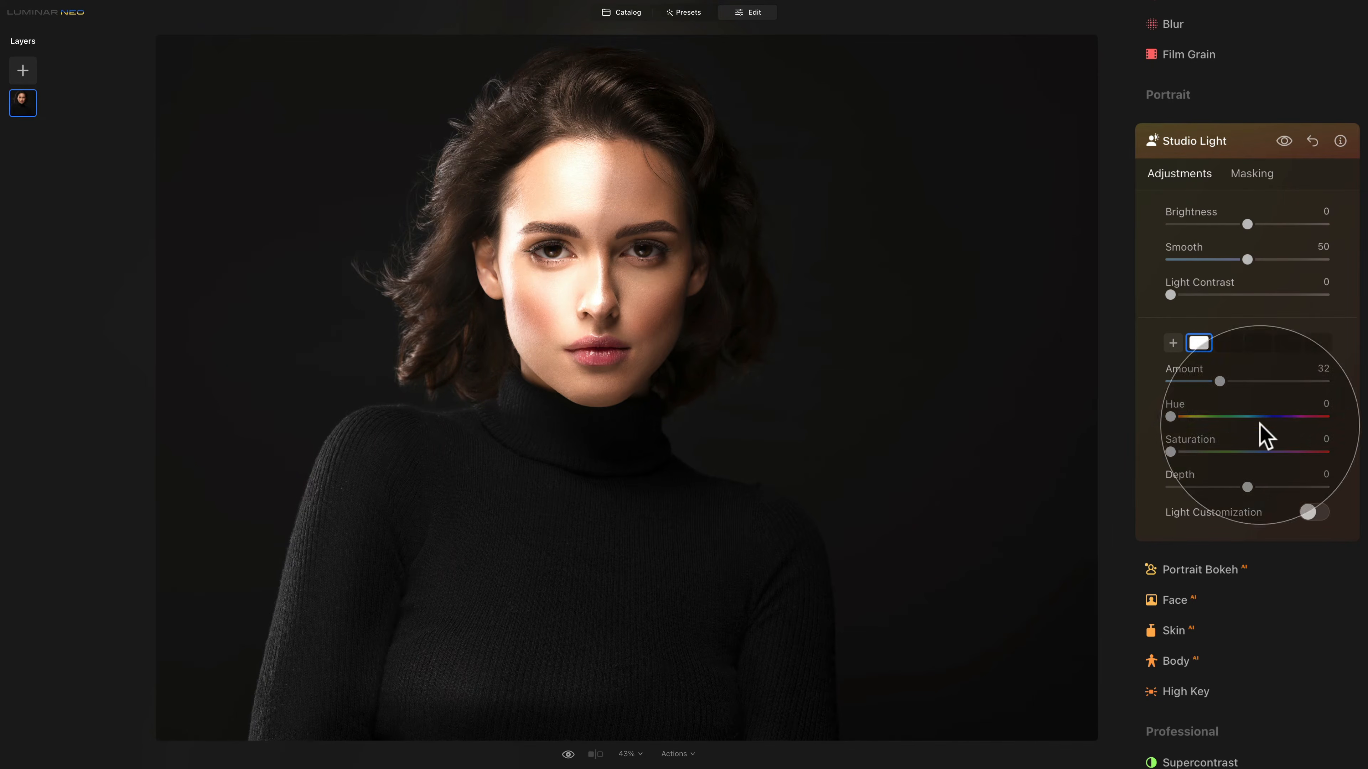
- Add a second studio light, place it in the background right of the woman, and set its Amount to 13
{"action": "left_click", "coordinate": [1174, 344]}
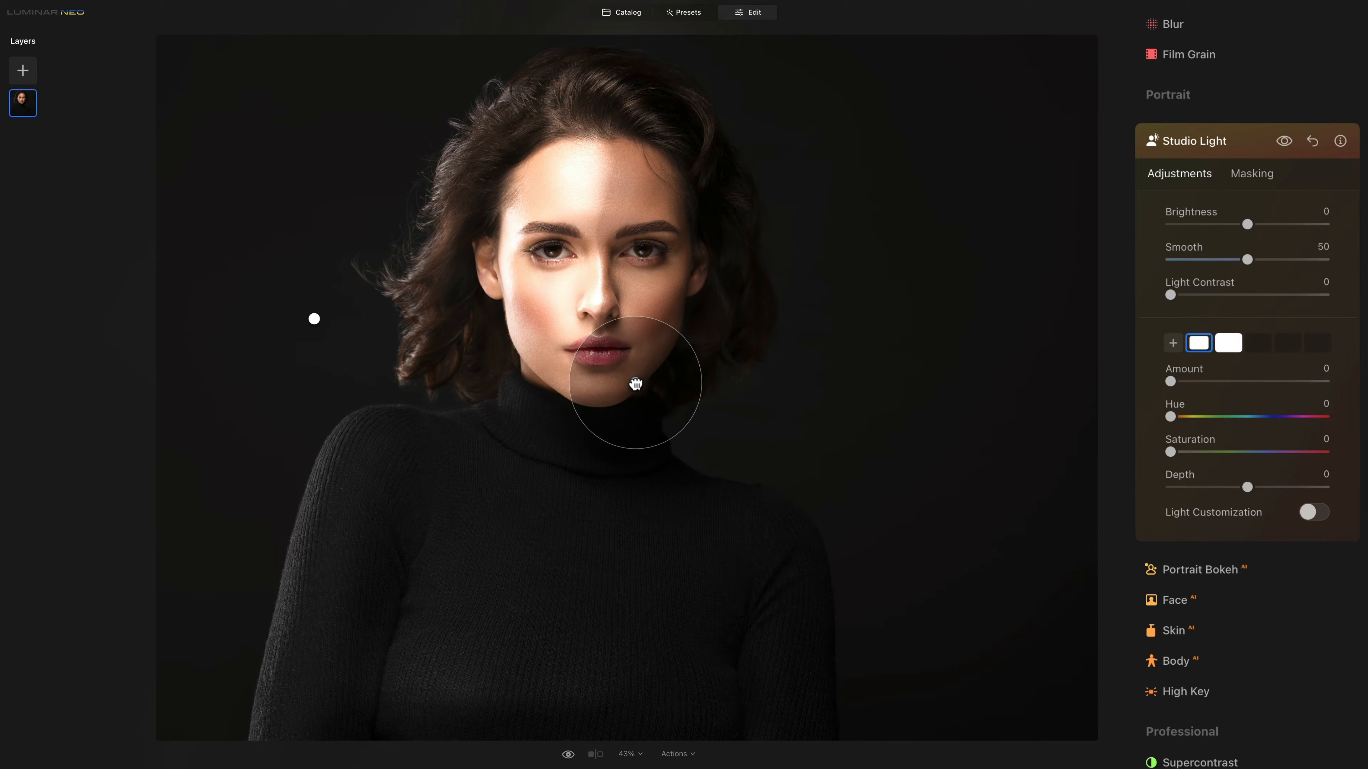
{"action": "left_click_drag", "start_coordinate": [636, 383], "coordinate": [906, 361]}
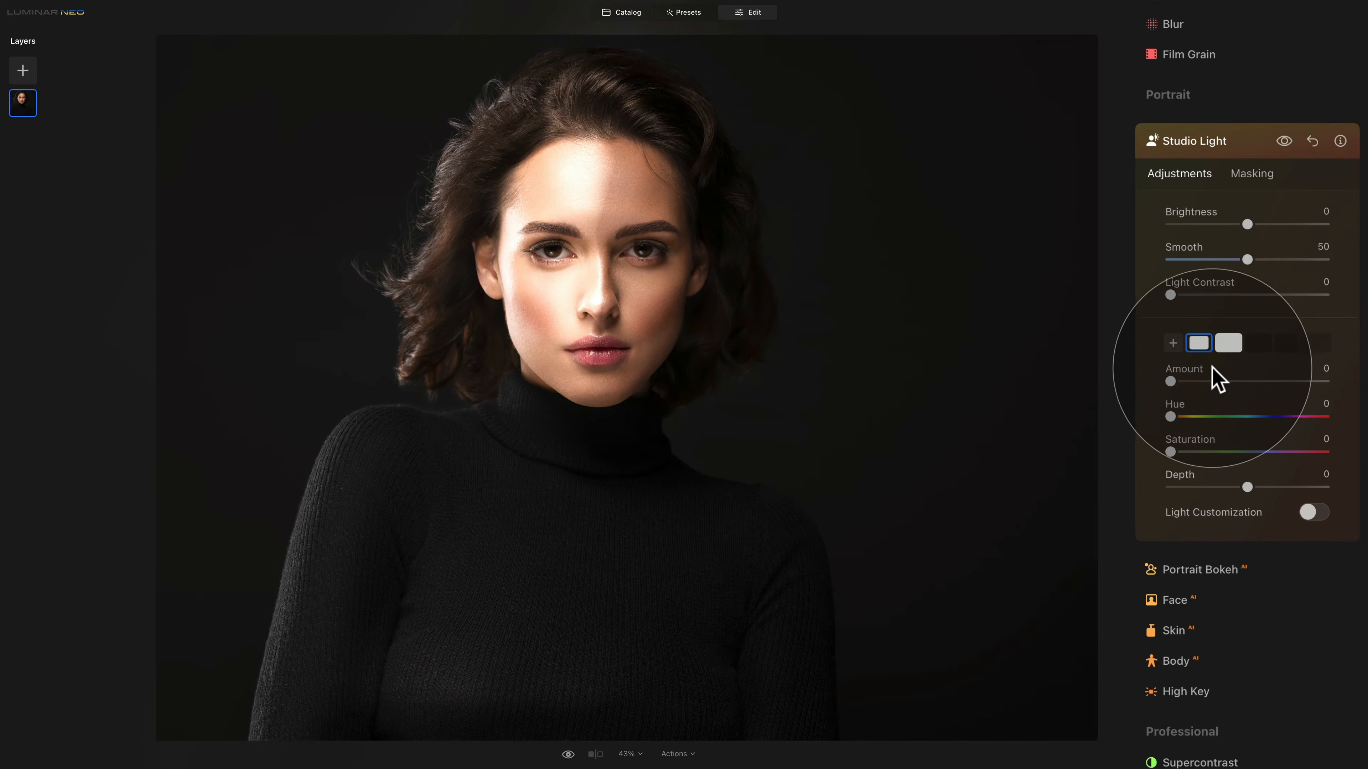
{"action": "left_click", "coordinate": [1202, 383]}
{"action": "left_click_drag", "start_coordinate": [1200, 378], "coordinate": [1206, 381]}
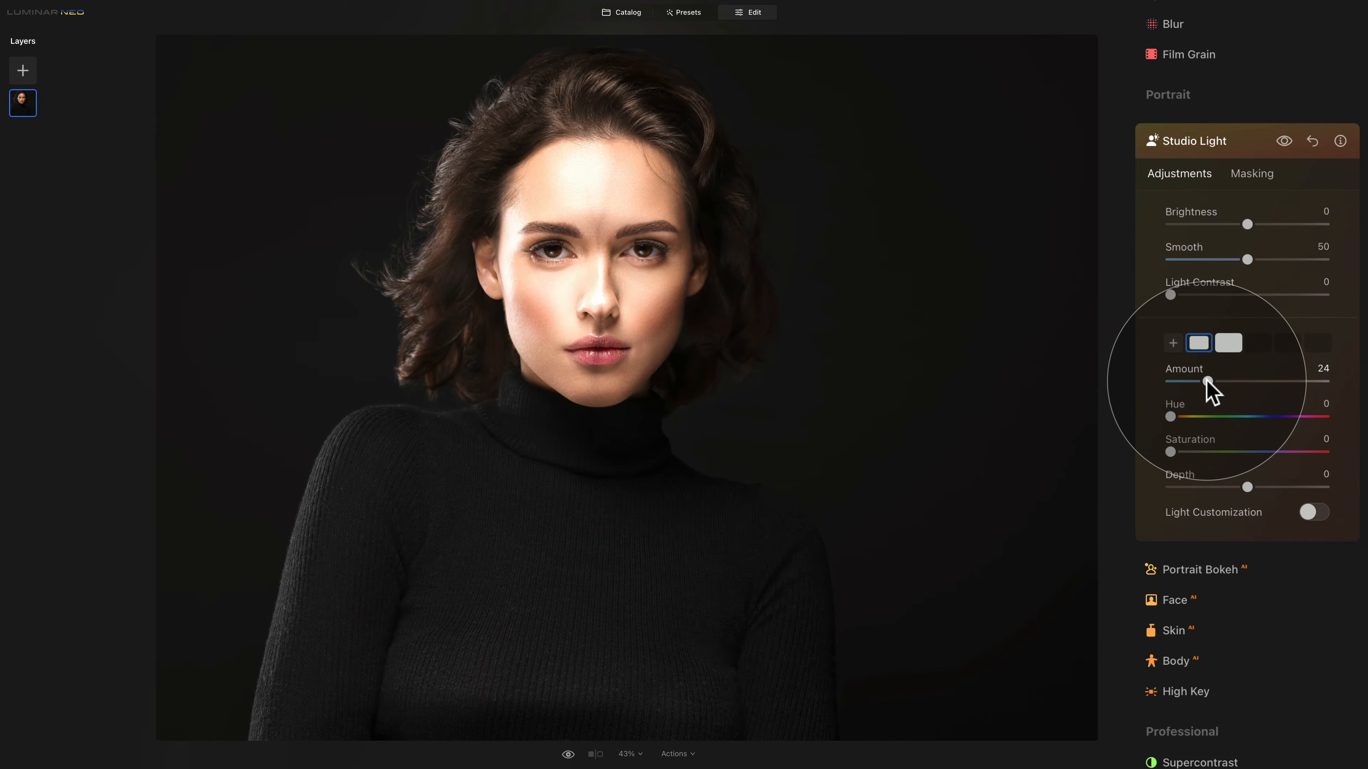
{"action": "left_click_drag", "start_coordinate": [1207, 382], "coordinate": [1190, 382]}
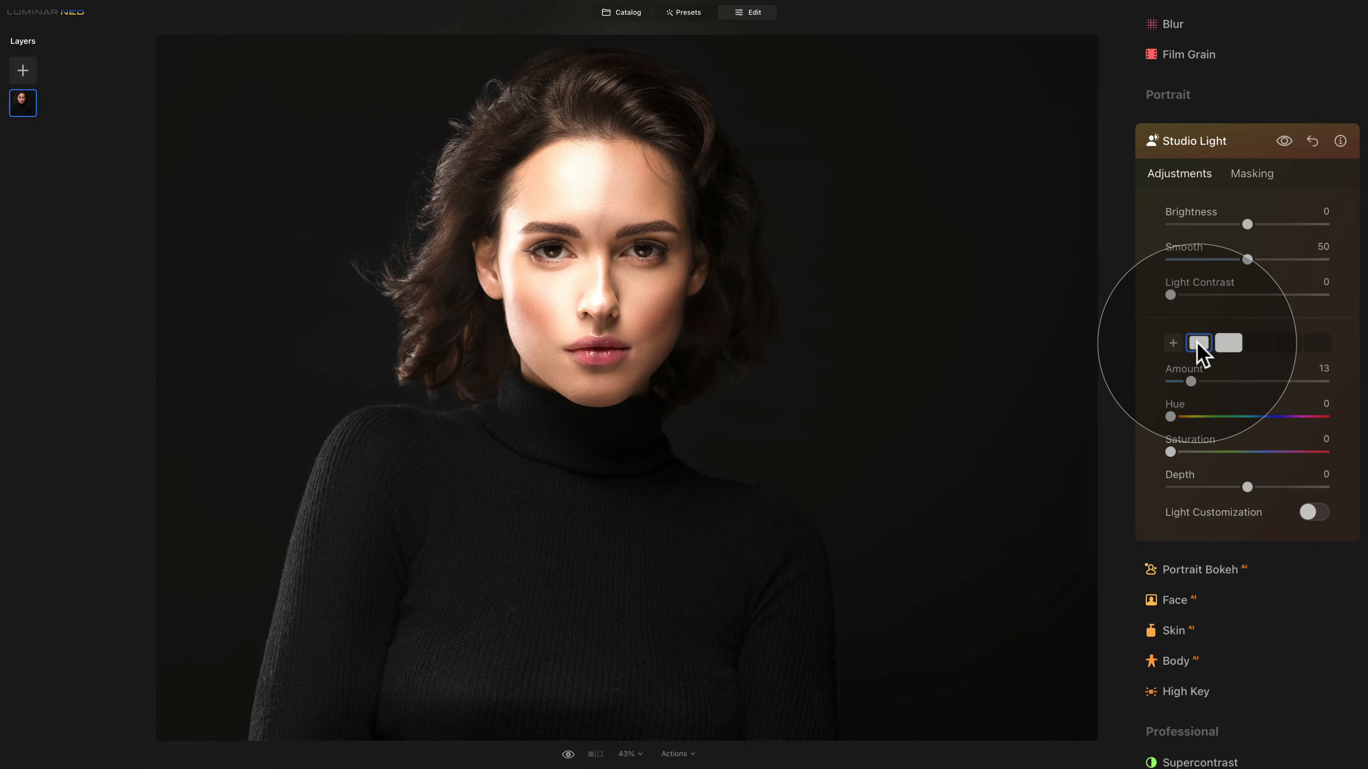
- Select the studio light left of the woman and set its Amount to 13
{"action": "left_click", "coordinate": [1231, 348]}
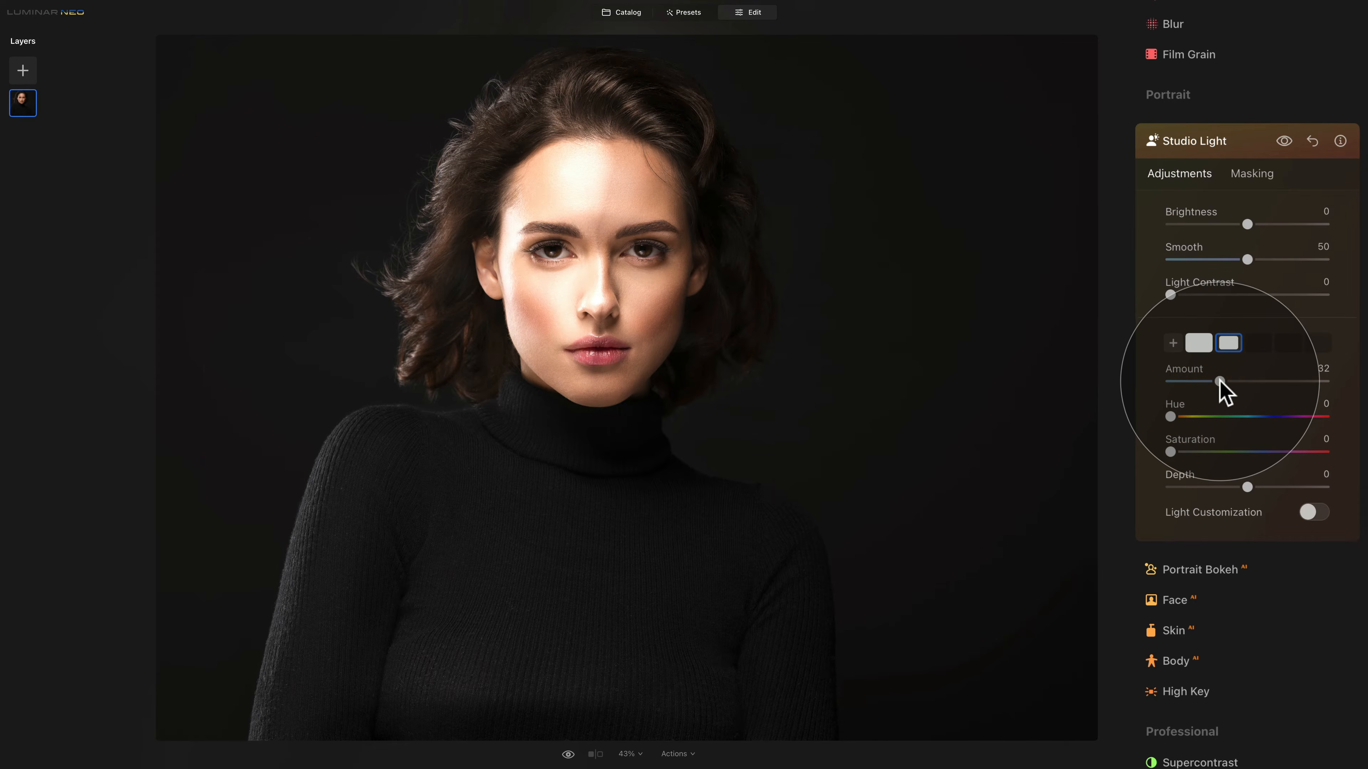
{"action": "left_click_drag", "start_coordinate": [1219, 380], "coordinate": [1194, 381]}
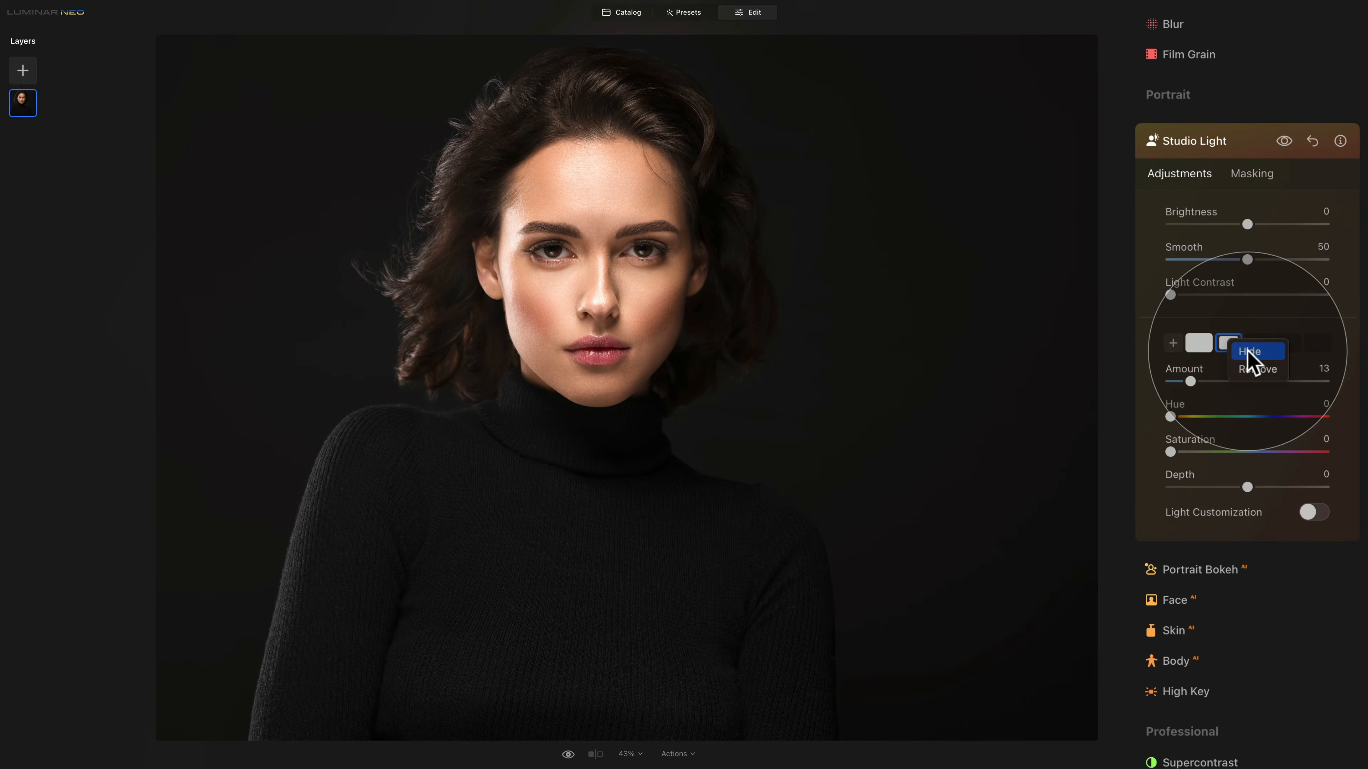
- Hide the studio light left of the woman and remove it
{"action": "left_click", "coordinate": [1254, 353]}
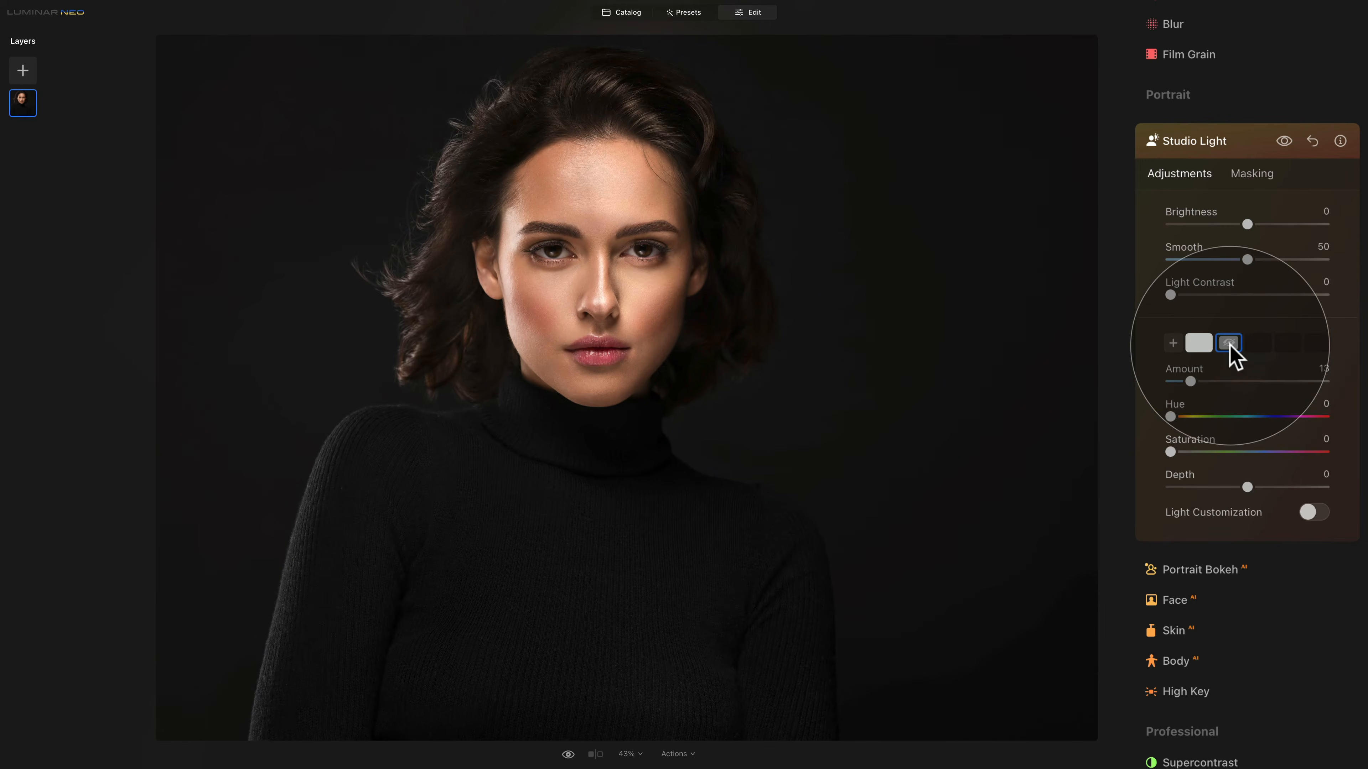
{"action": "left_click", "coordinate": [1229, 345]}
{"action": "left_click", "coordinate": [1256, 373]}
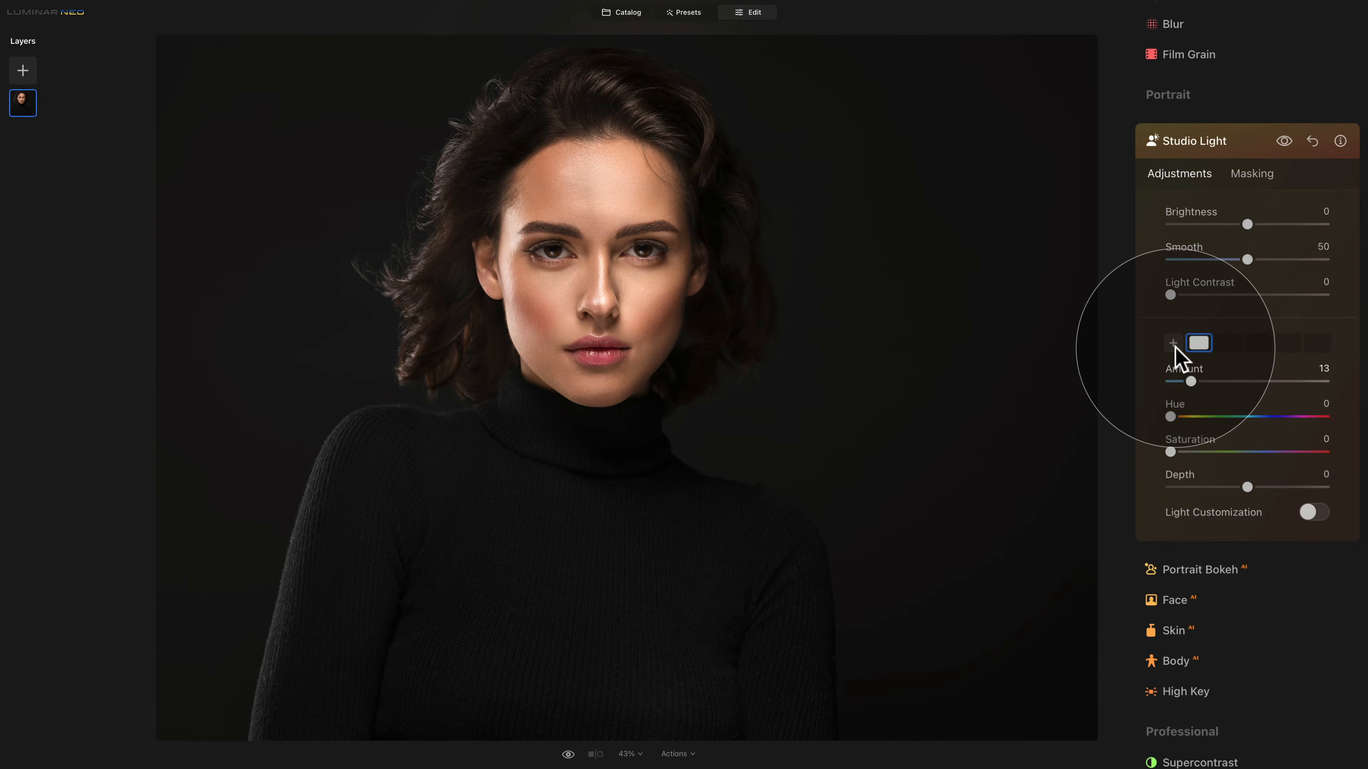
- Add a new studio light directly on the photo, position it left of the woman's hair, and set its Amount to 17
{"action": "left_click", "coordinate": [1199, 343]}
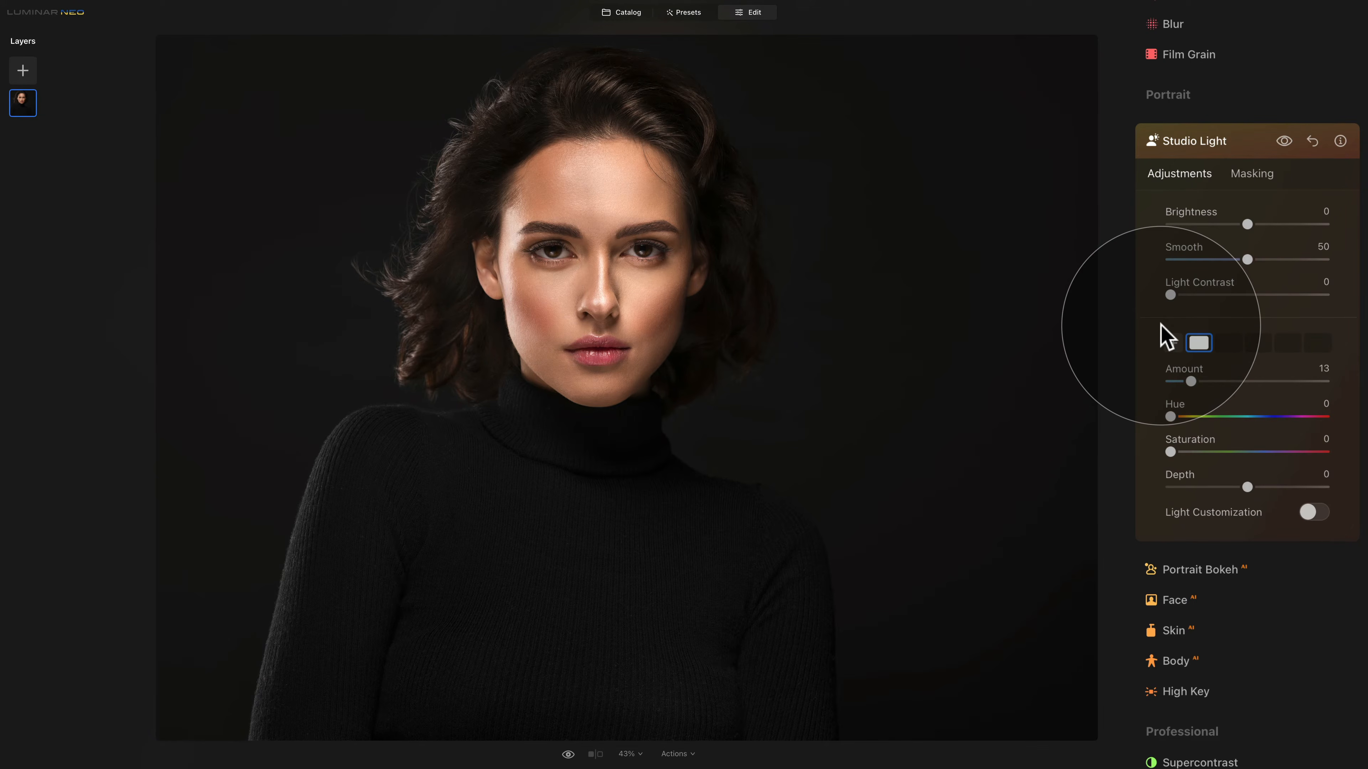
{"action": "left_click", "coordinate": [905, 359]}
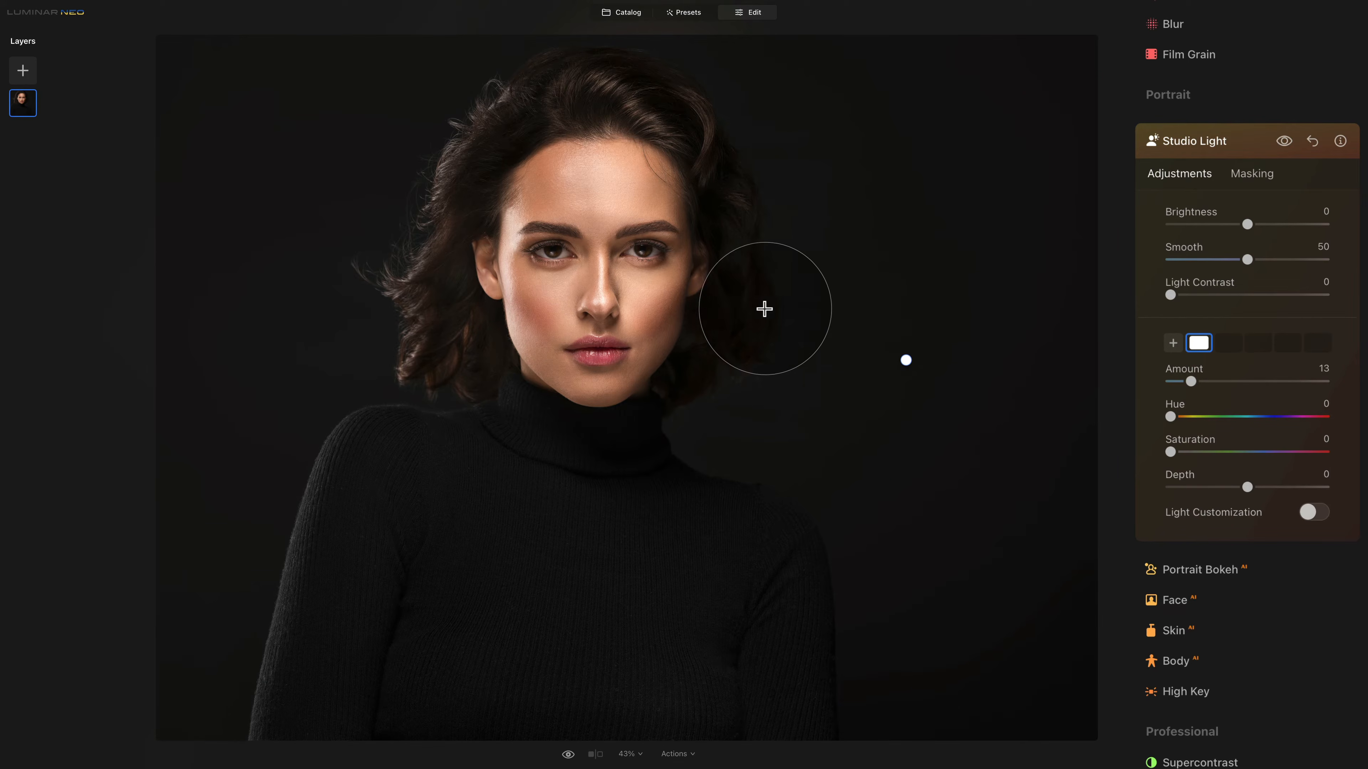
{"action": "left_click", "coordinate": [382, 197]}
{"action": "mouse_move", "coordinate": [381, 197]}
{"action": "left_mouse_down"}
{"action": "mouse_move", "coordinate": [348, 223]}
{"action": "mouse_move", "coordinate": [358, 196]}
{"action": "left_mouse_up"}
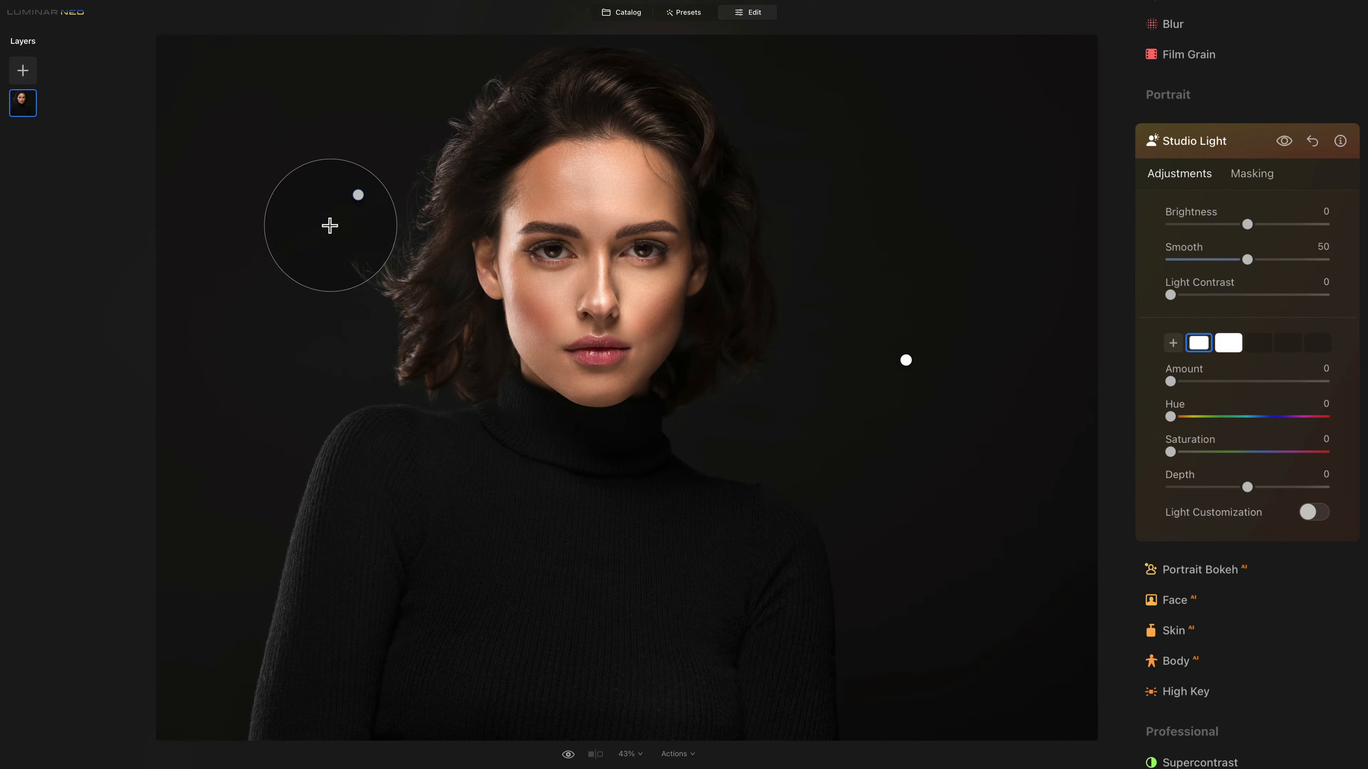
{"action": "left_click_drag", "start_coordinate": [357, 196], "coordinate": [318, 299]}
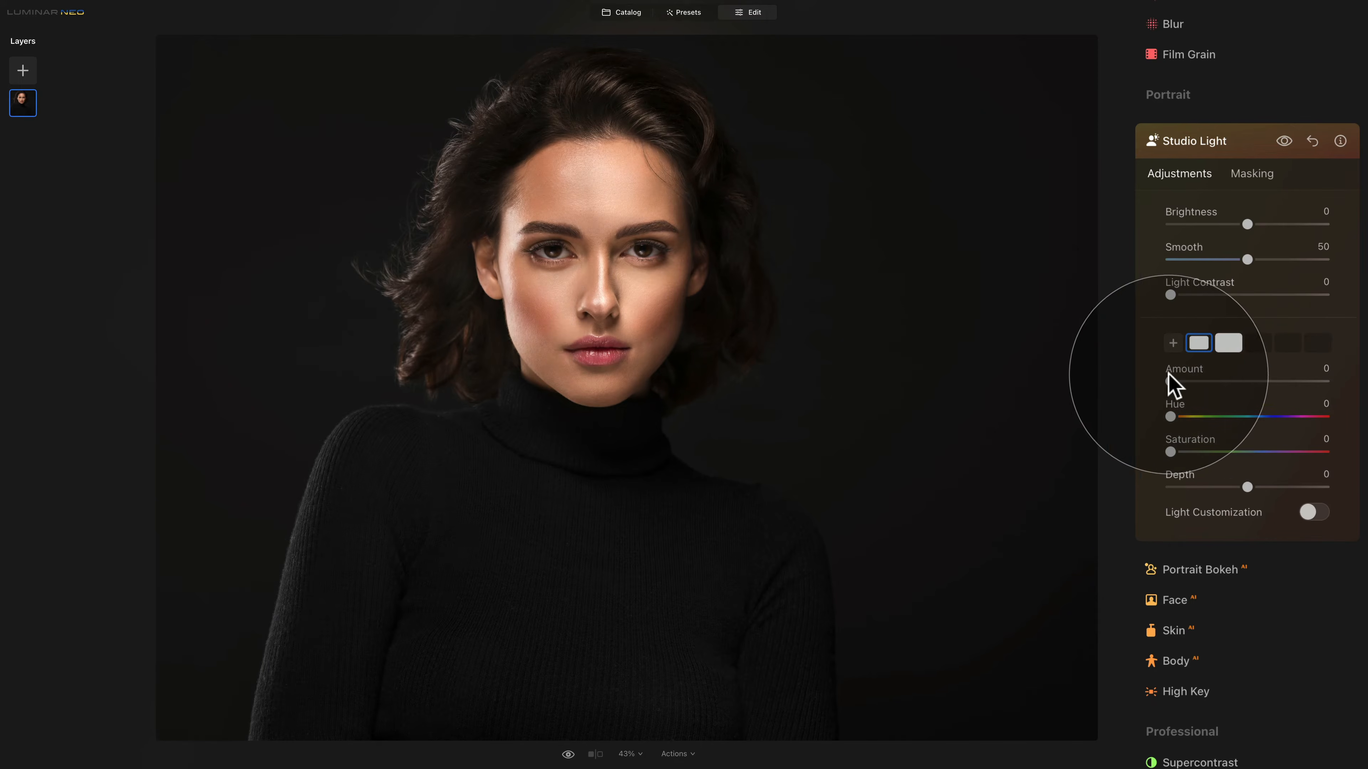
{"action": "left_click_drag", "start_coordinate": [1170, 381], "coordinate": [1197, 382]}
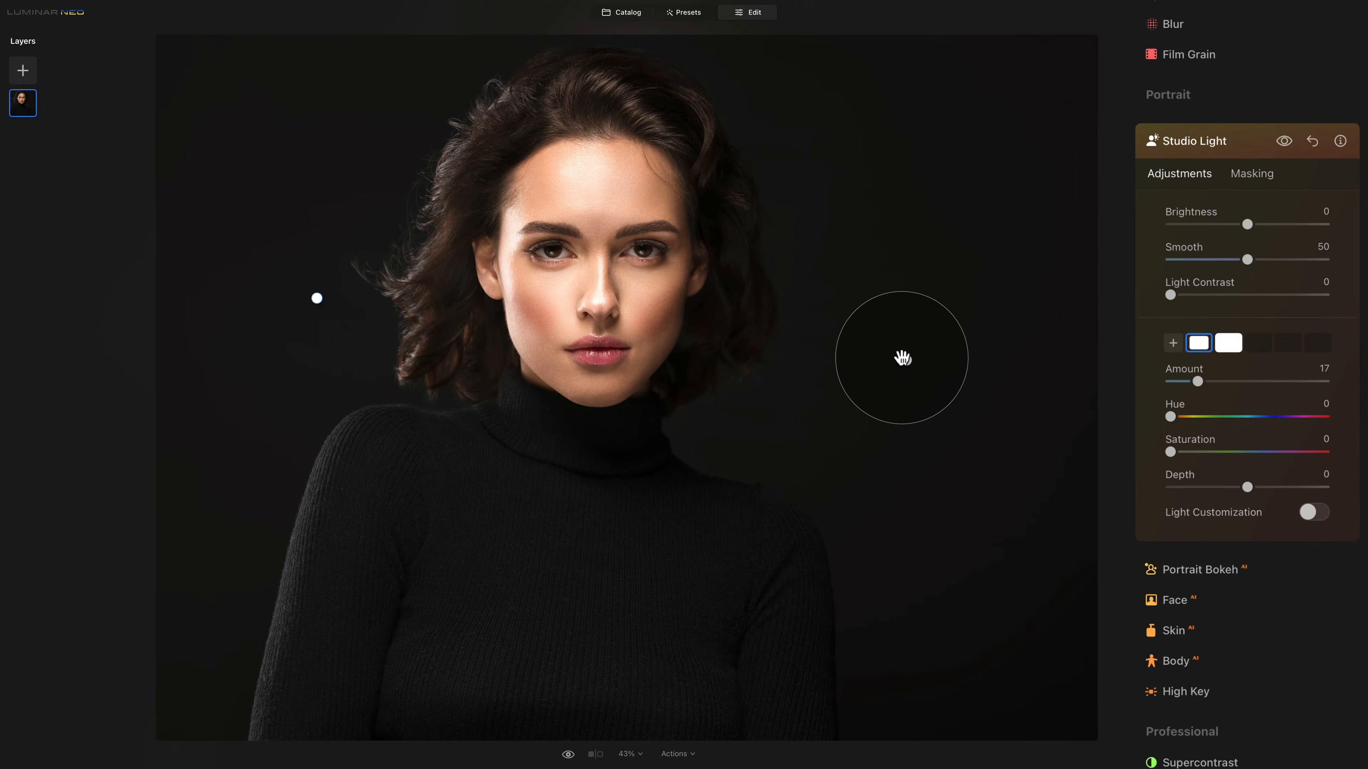
- Remove the studio light placed right of the woman directly from the photo
{"action": "right_click", "coordinate": [908, 359]}
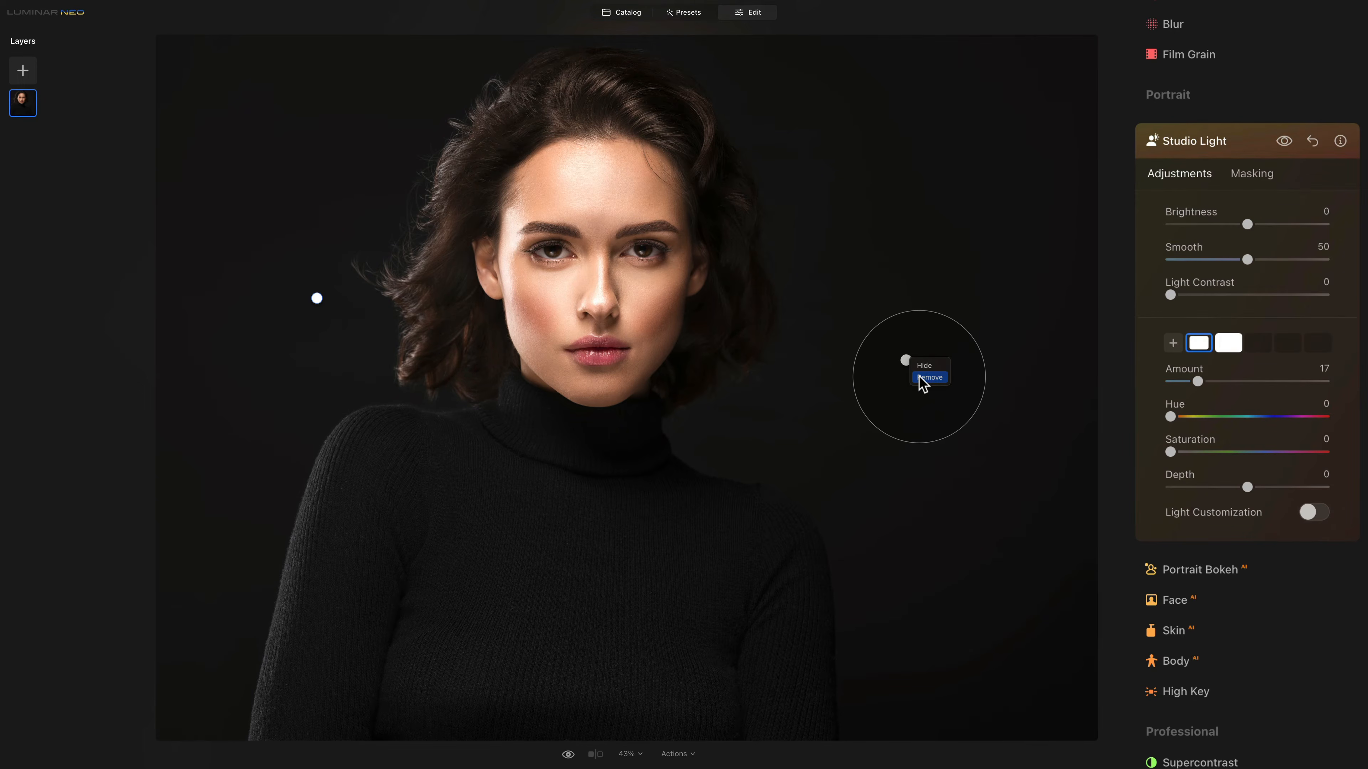
{"action": "left_click", "coordinate": [929, 378]}
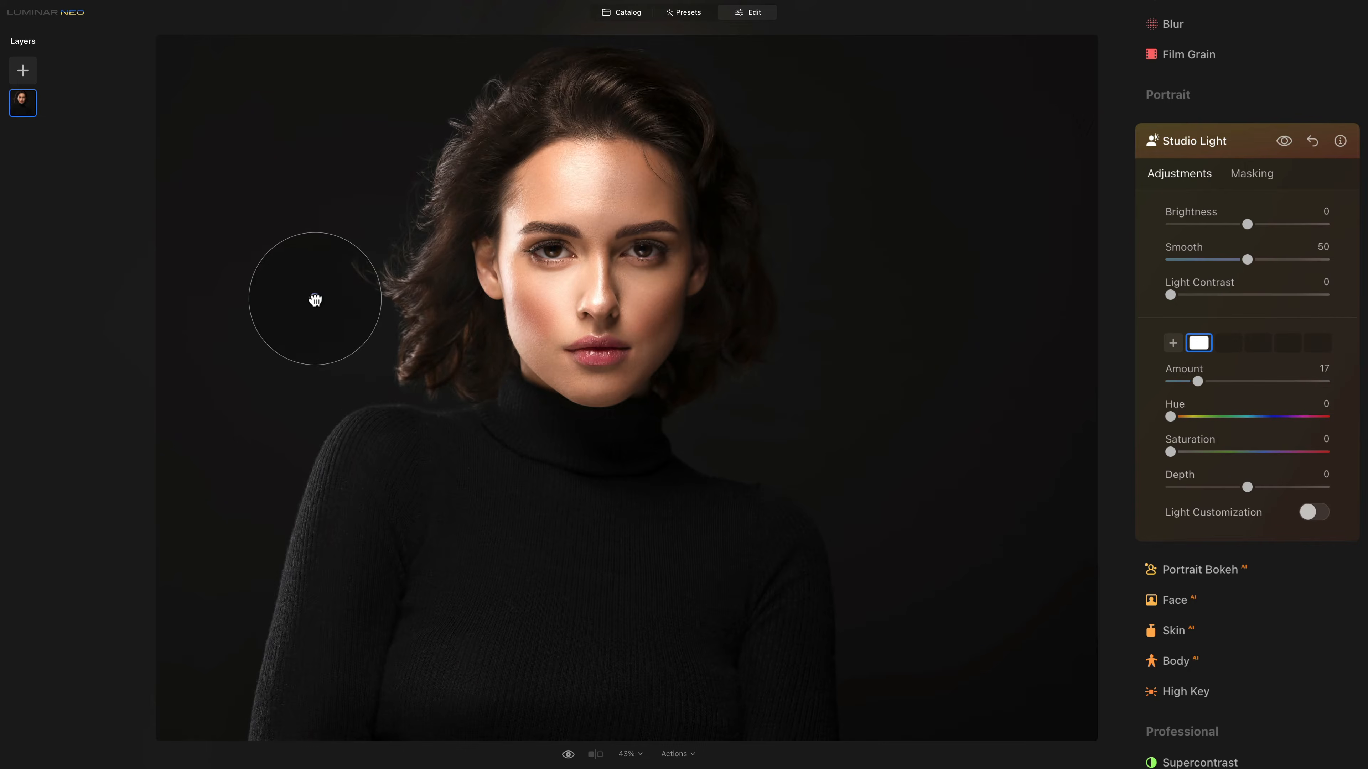
- Move the remaining studio light to the right of the woman and set its Amount to 24
{"action": "left_click_drag", "start_coordinate": [316, 298], "coordinate": [852, 388]}
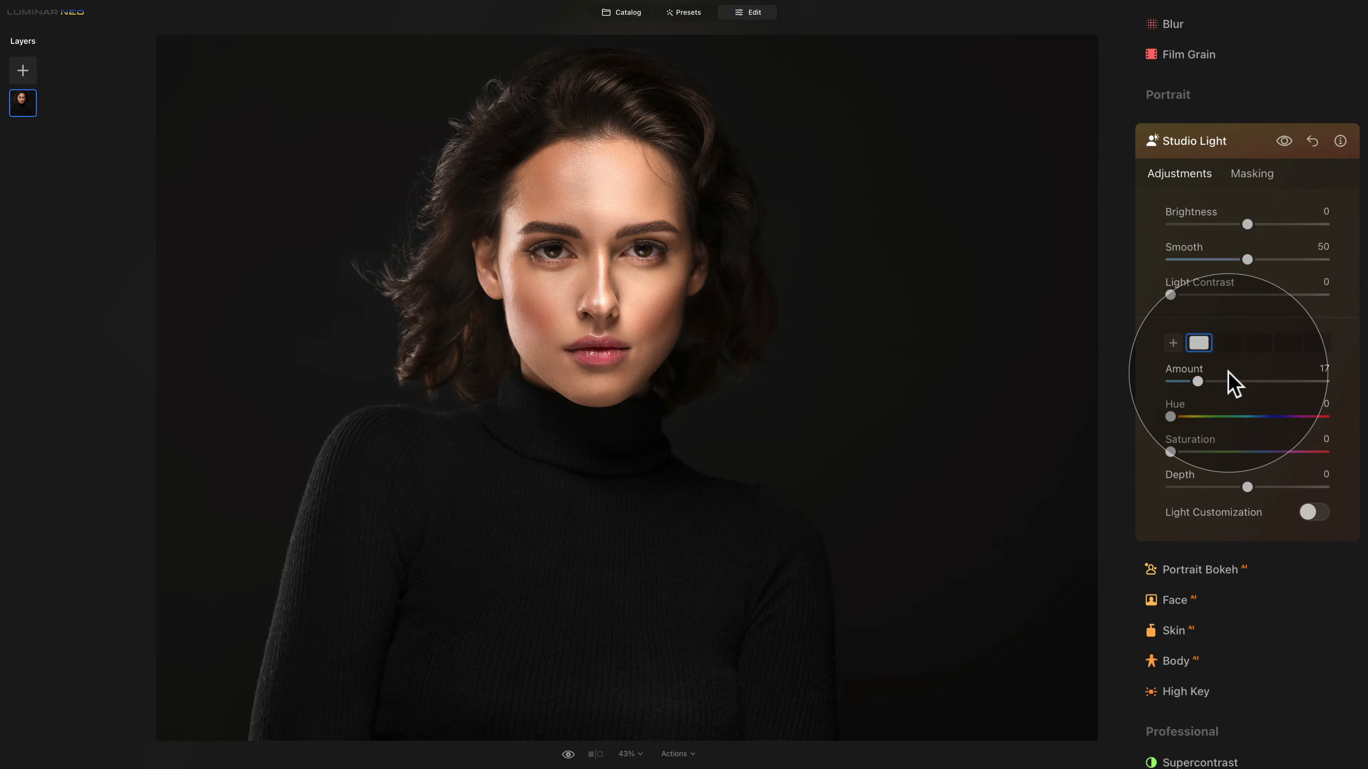
{"action": "left_click_drag", "start_coordinate": [1201, 383], "coordinate": [1212, 389]}
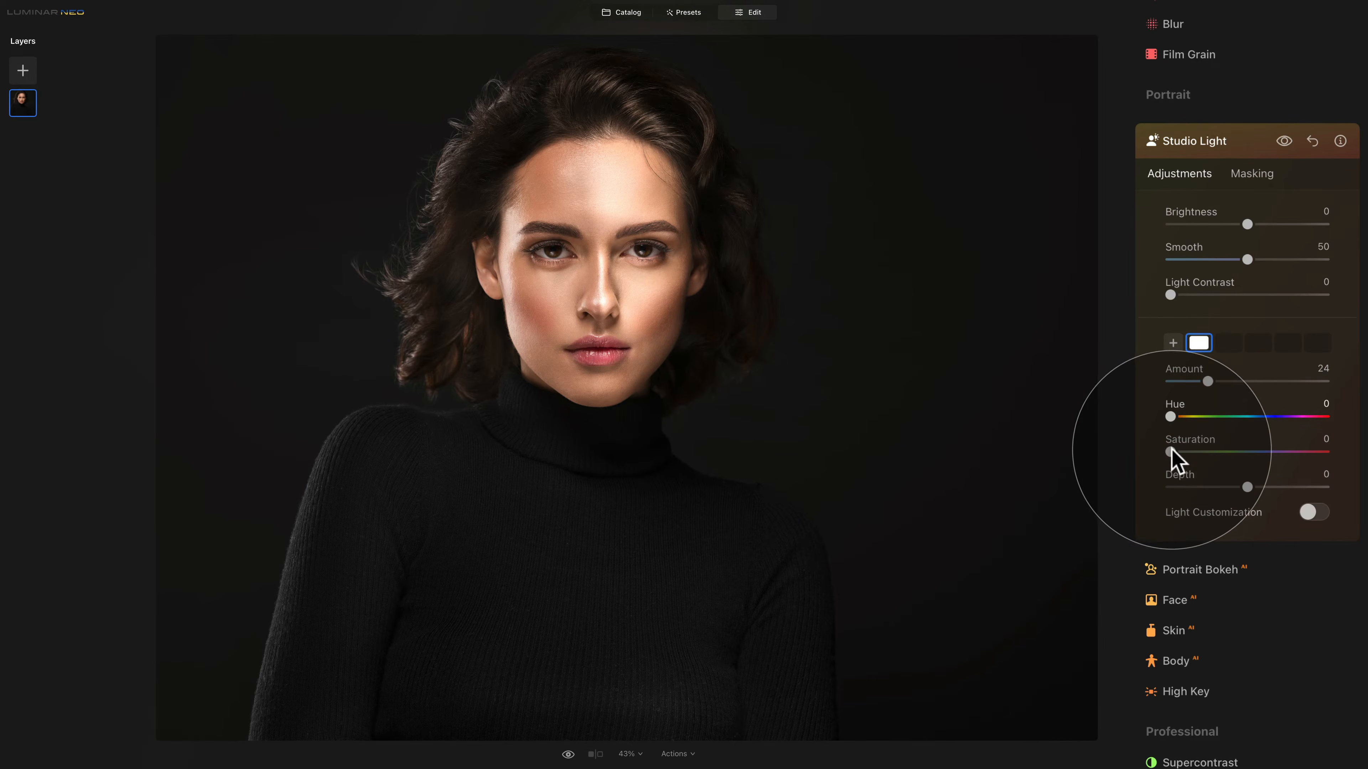
- Colour the studio light by setting its Saturation to 100 and its Hue to 46
{"action": "left_click_drag", "start_coordinate": [1173, 450], "coordinate": [1276, 452]}
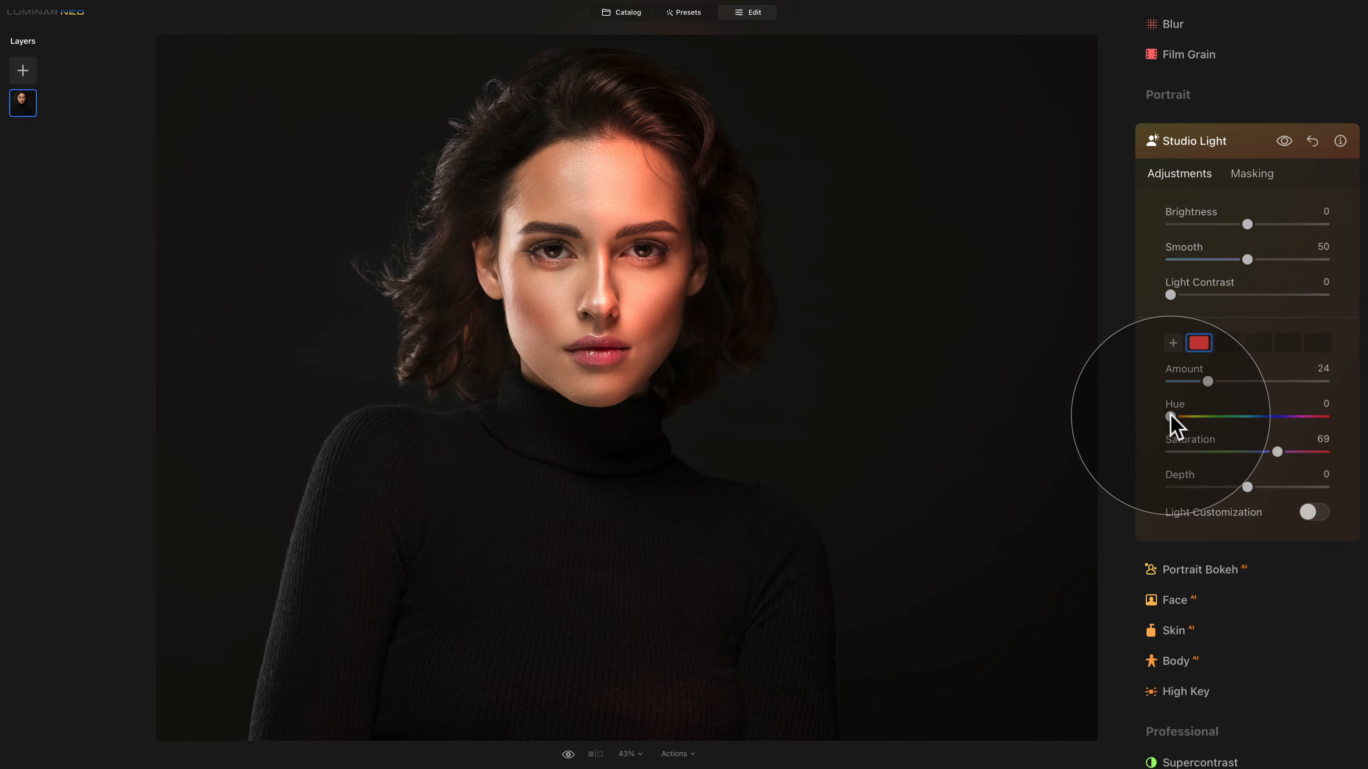
{"action": "left_click_drag", "start_coordinate": [1170, 416], "coordinate": [1177, 418]}
{"action": "left_click_drag", "start_coordinate": [1190, 417], "coordinate": [1161, 422]}
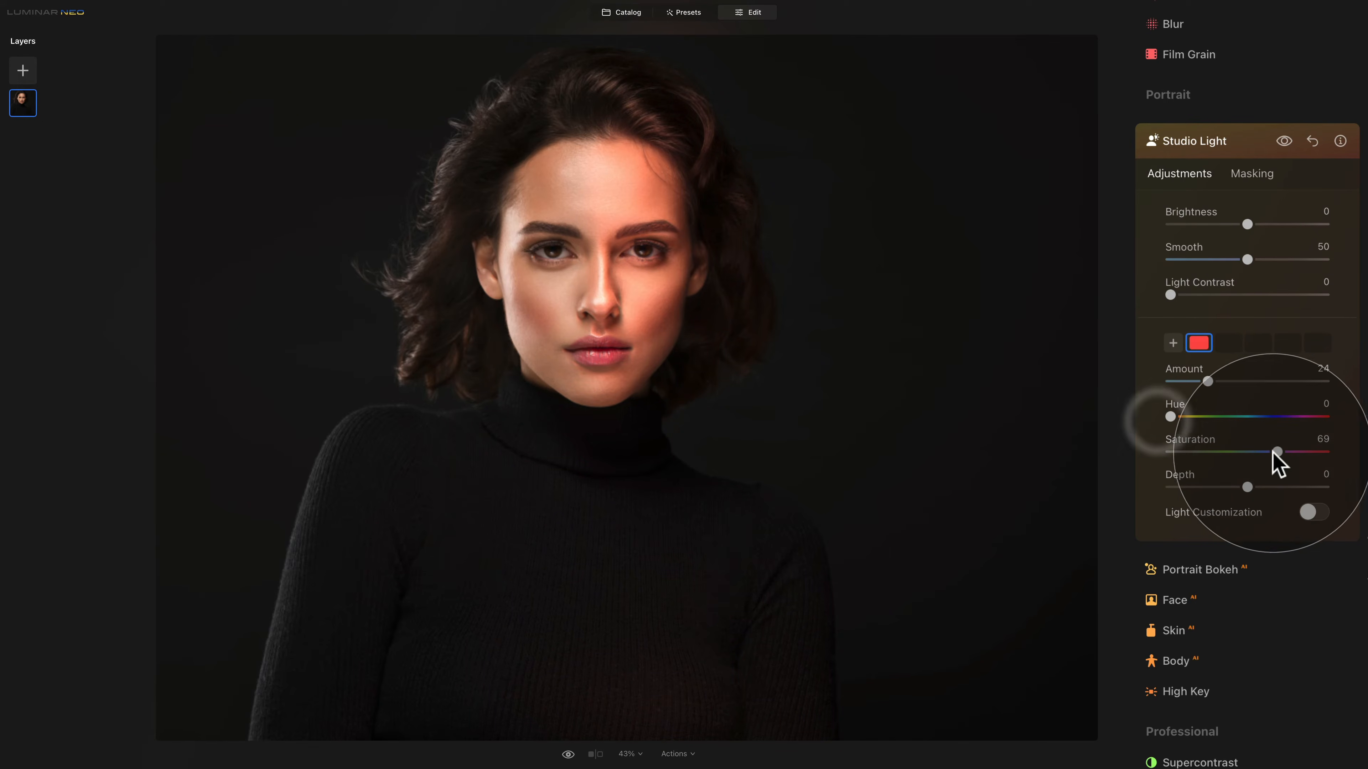
{"action": "left_click_drag", "start_coordinate": [1274, 452], "coordinate": [1341, 453]}
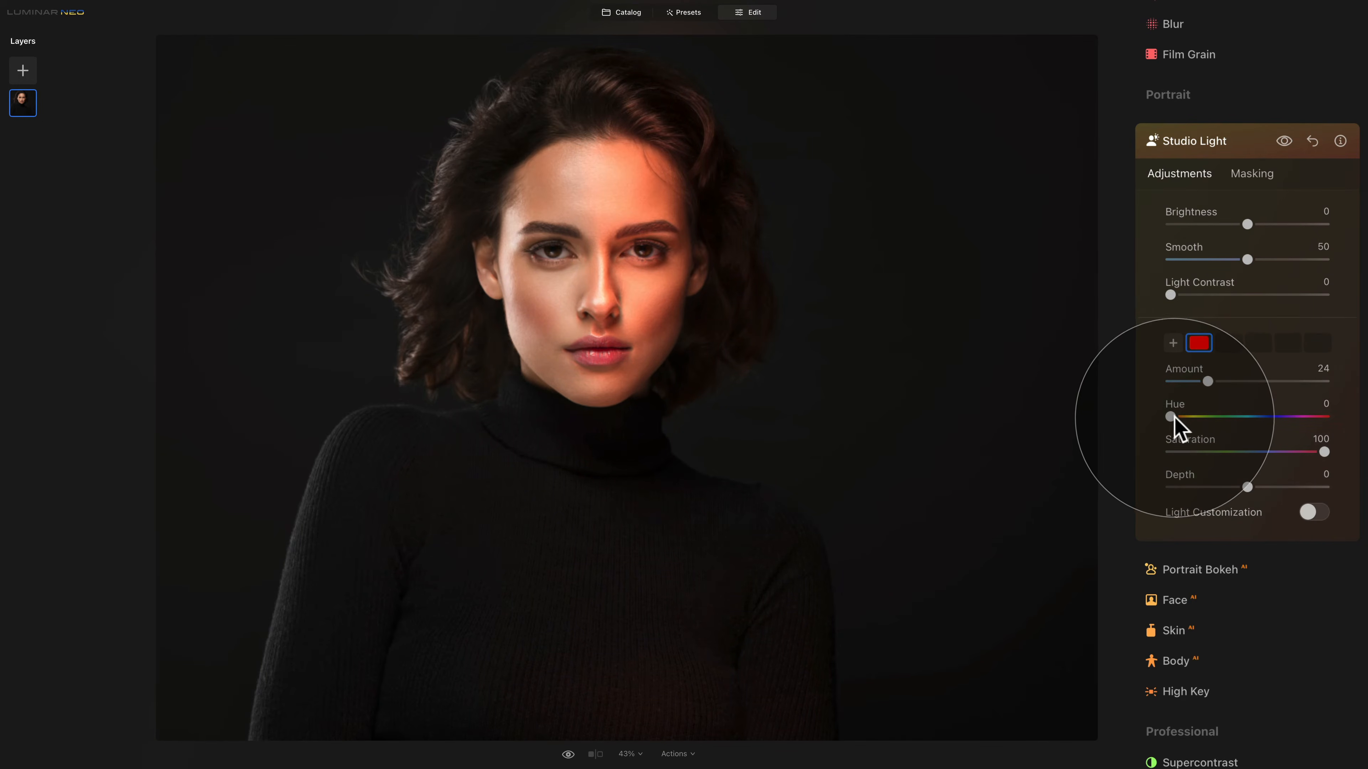
{"action": "left_click_drag", "start_coordinate": [1172, 417], "coordinate": [1191, 416]}
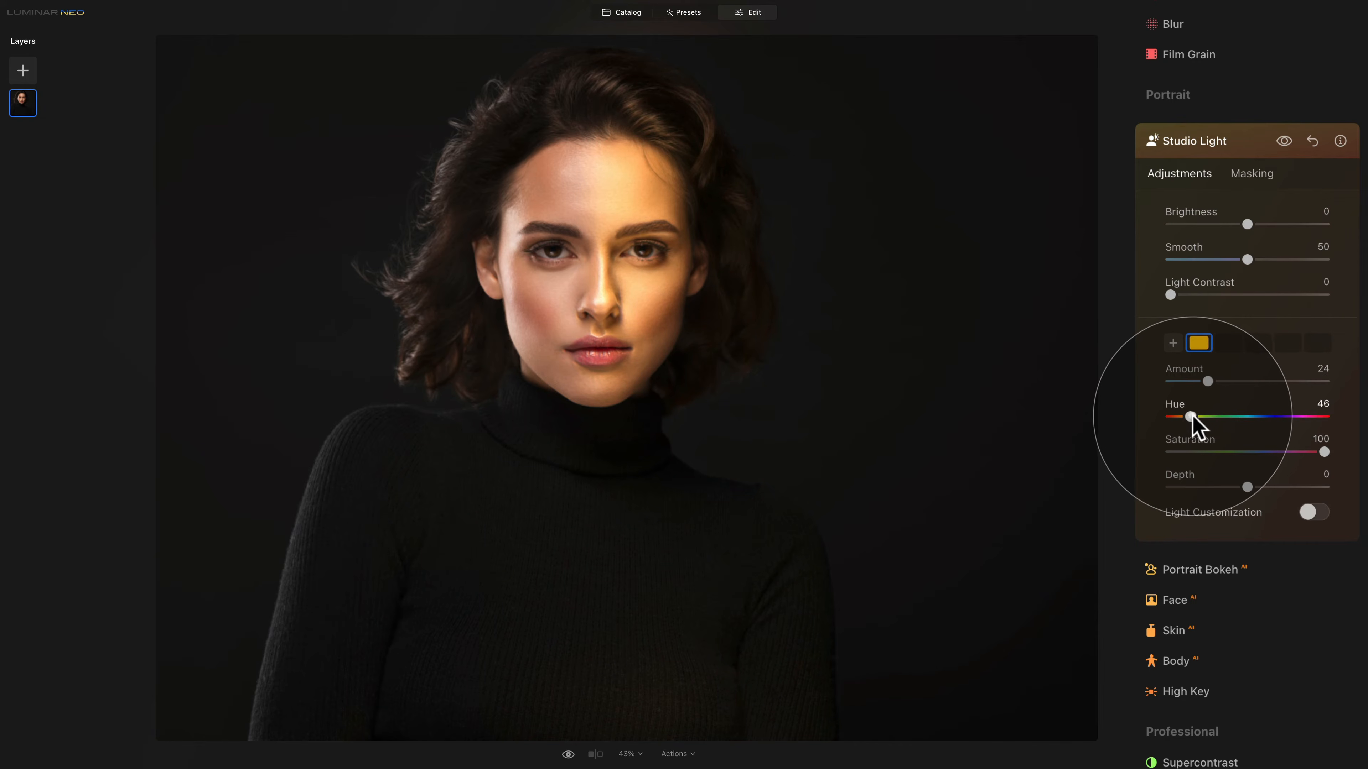
- Reset the studio light's Hue and Saturation to 0
{"action": "double_click", "coordinate": [1182, 416]}
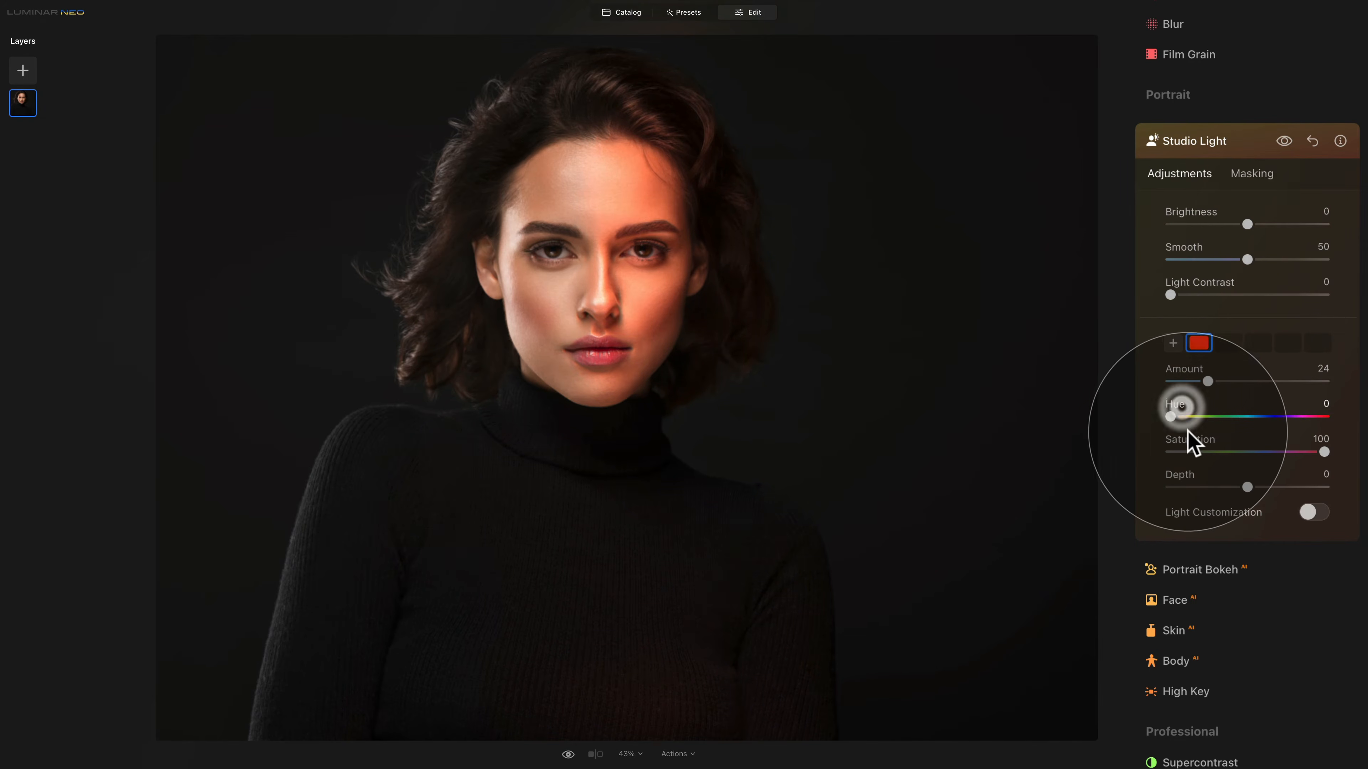
{"action": "double_click", "coordinate": [1190, 452]}
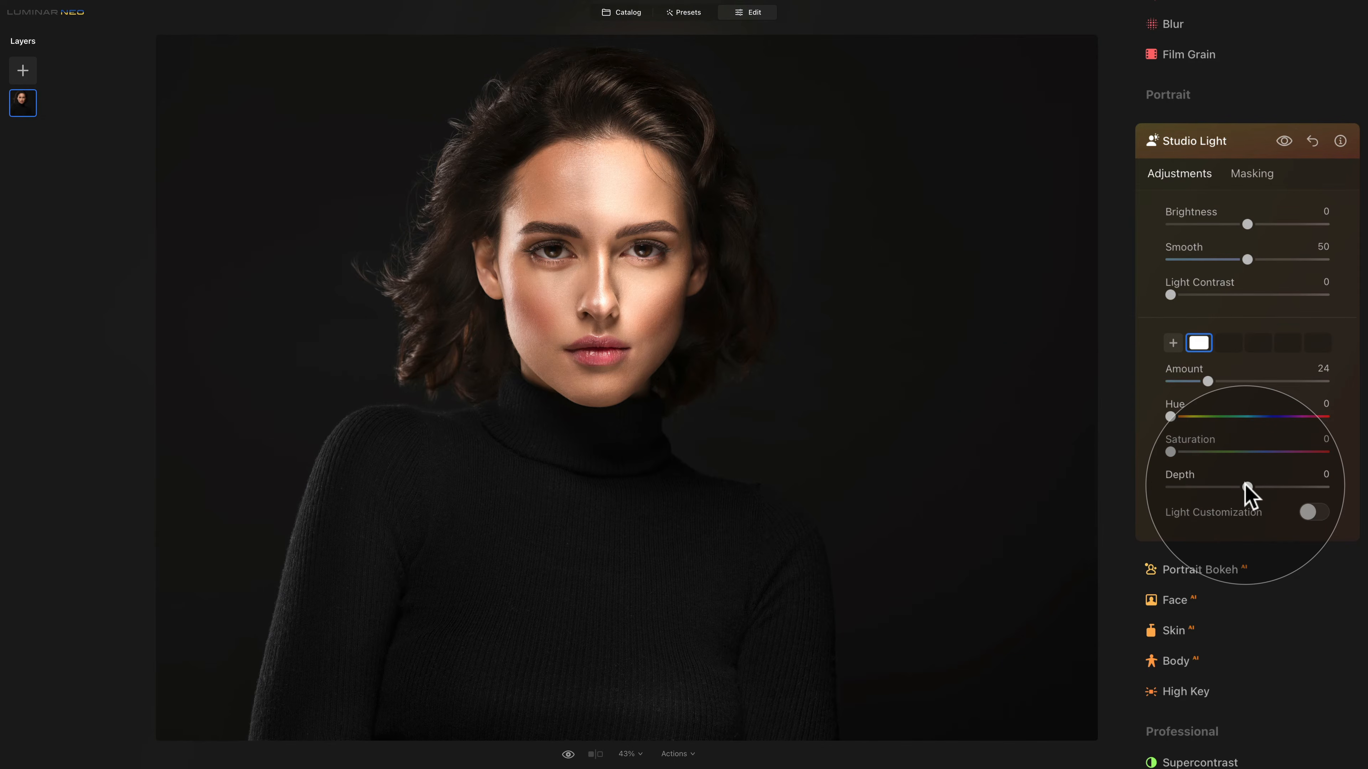
- Try a Depth of 67 on the studio light and reset it to 0
{"action": "left_click_drag", "start_coordinate": [1245, 485], "coordinate": [1250, 486]}
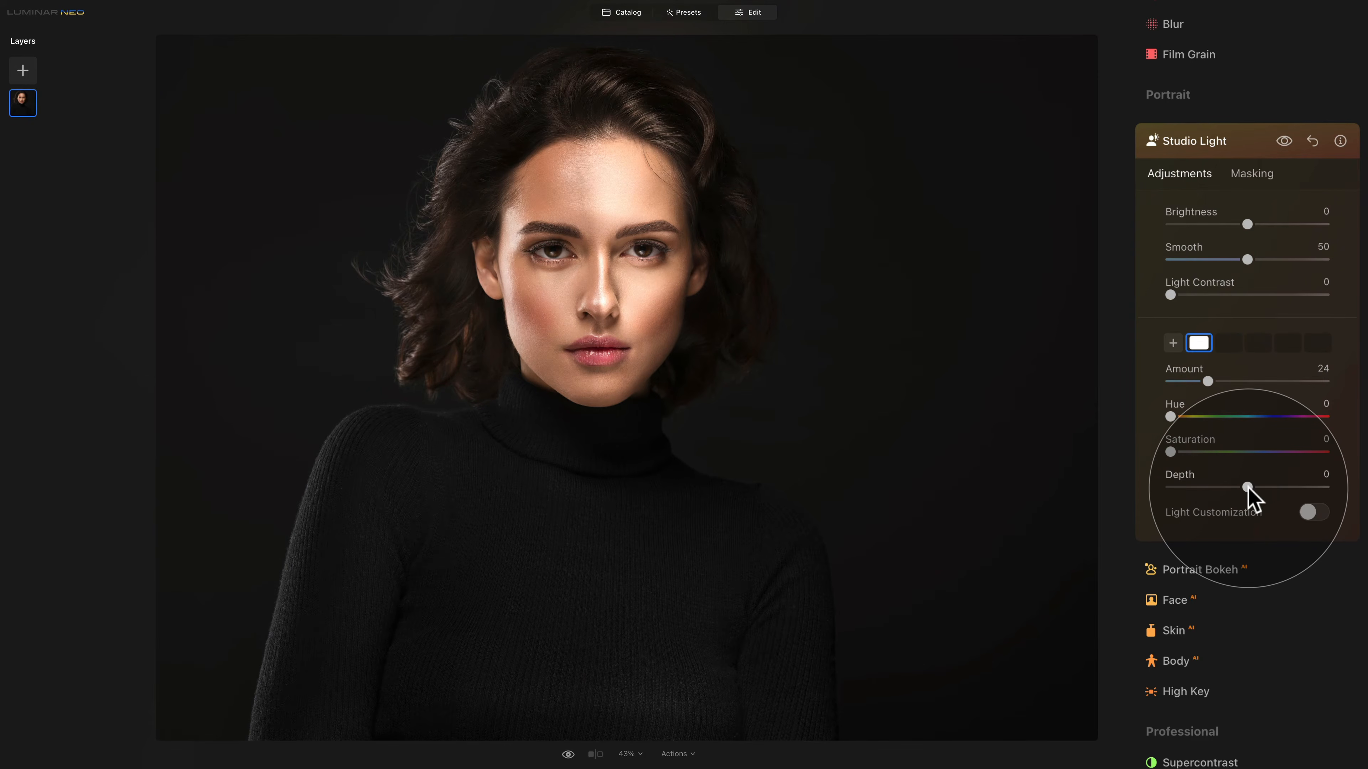
{"action": "left_click_drag", "start_coordinate": [1247, 486], "coordinate": [1300, 487]}
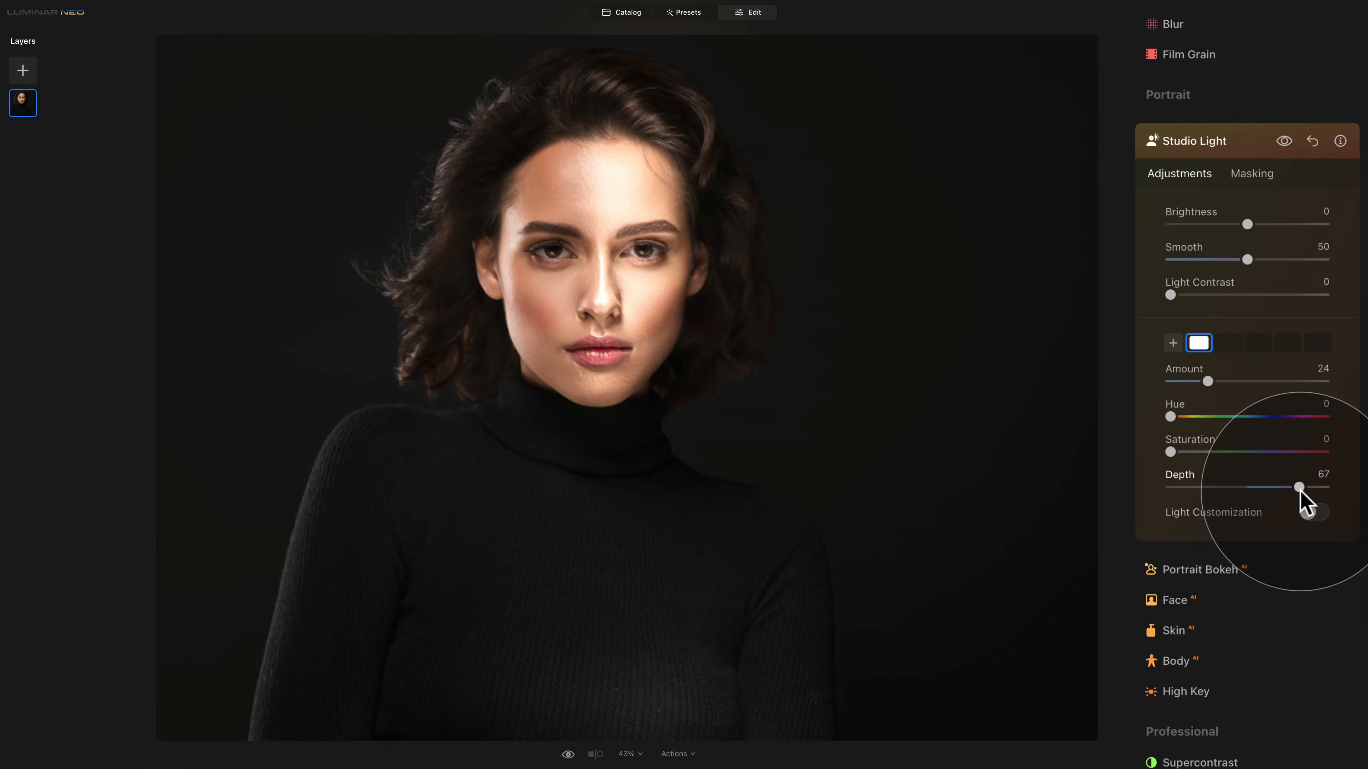
{"action": "double_click", "coordinate": [1181, 477]}
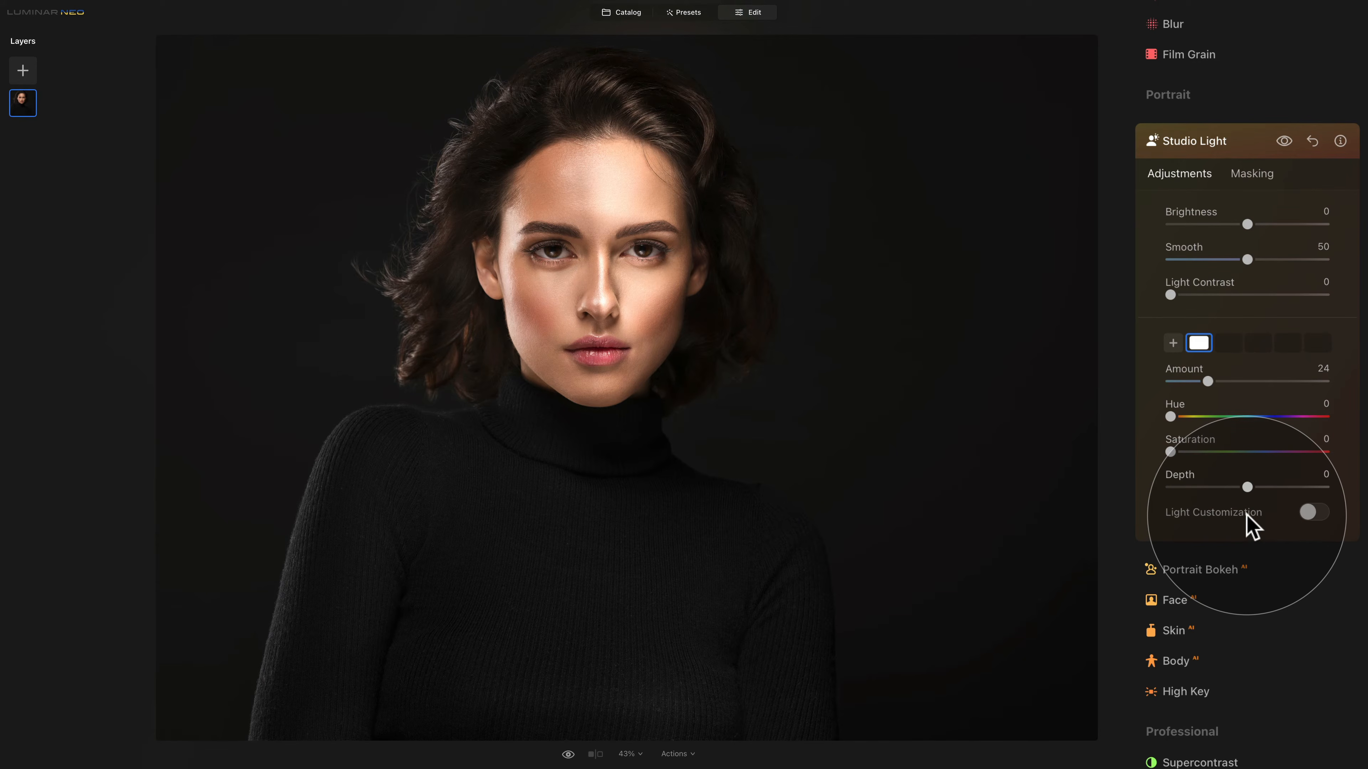
- Turn on Light Customization for the studio light and set Light Contrast to 30
{"action": "left_click", "coordinate": [1313, 515]}
{"action": "scroll", "coordinate": [1312, 525], "scroll_direction": "down", "scroll_amount": 5}
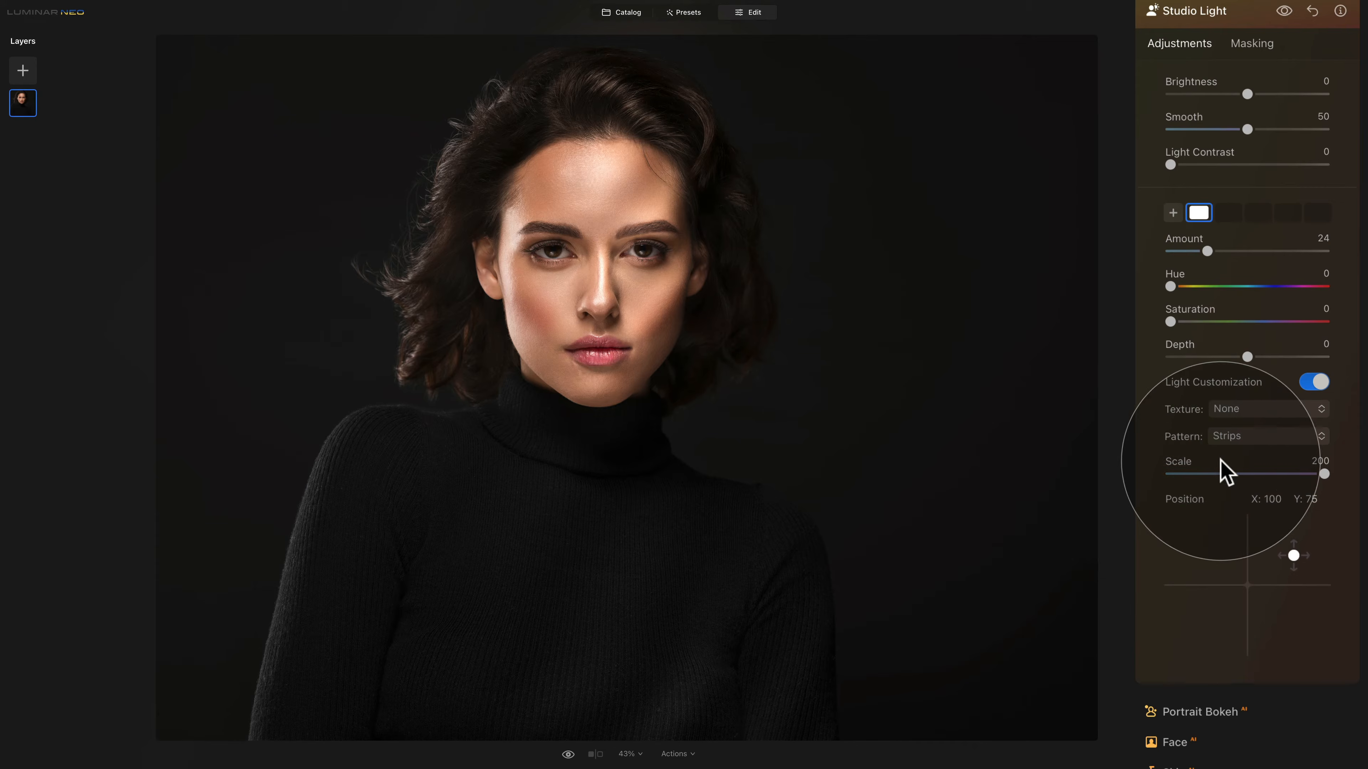
{"action": "left_click", "coordinate": [1251, 435]}
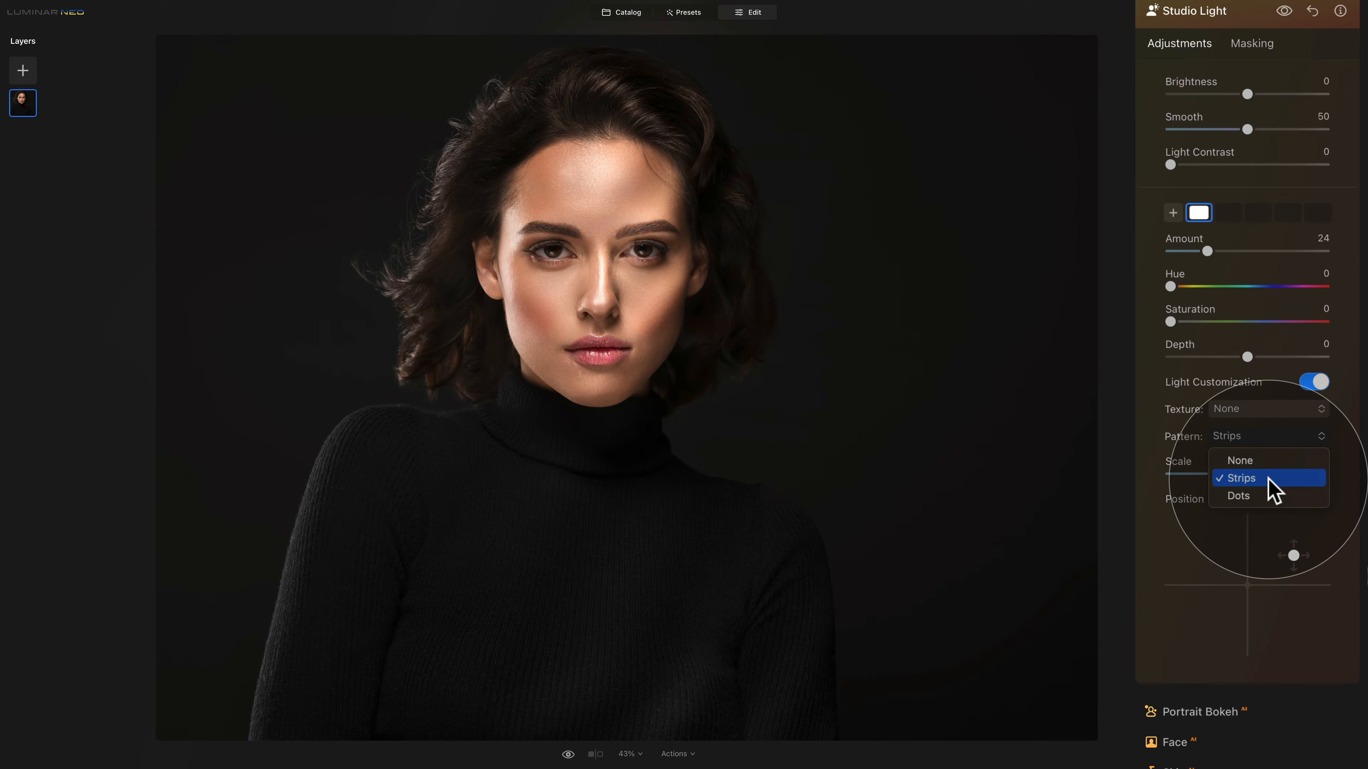
{"action": "left_click", "coordinate": [1208, 168]}
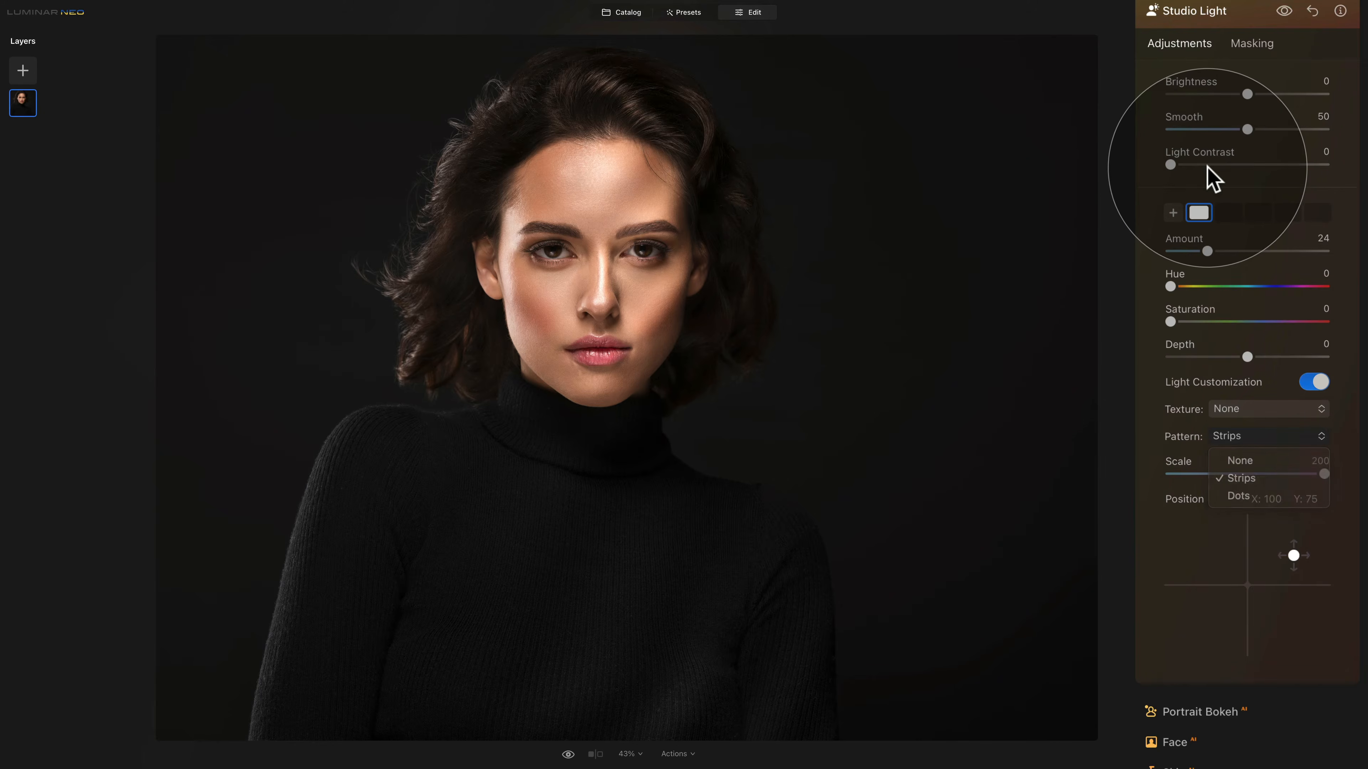
{"action": "left_click_drag", "start_coordinate": [1208, 168], "coordinate": [1221, 166]}
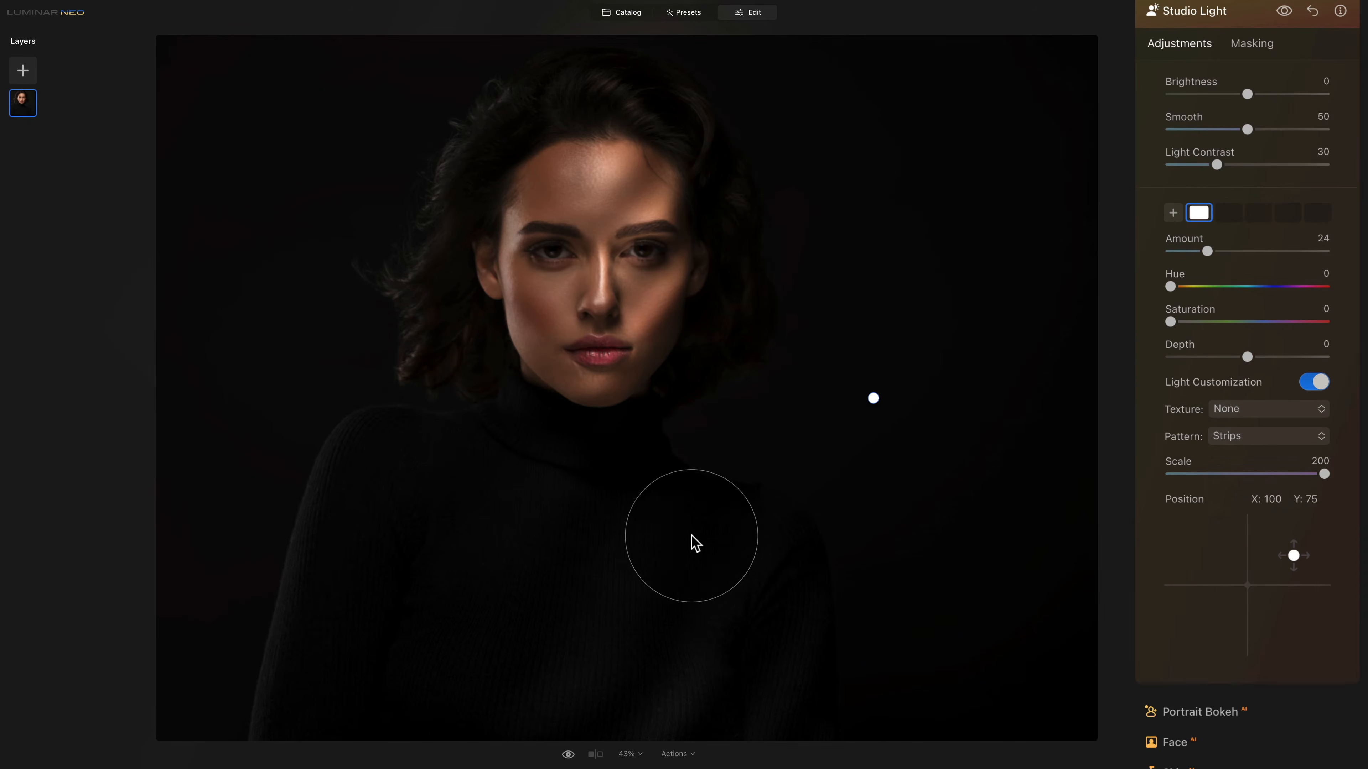
- Try the Dots pattern before switching the light's Pattern to None, and reset Light Contrast to 0
{"action": "left_click", "coordinate": [1247, 437]}
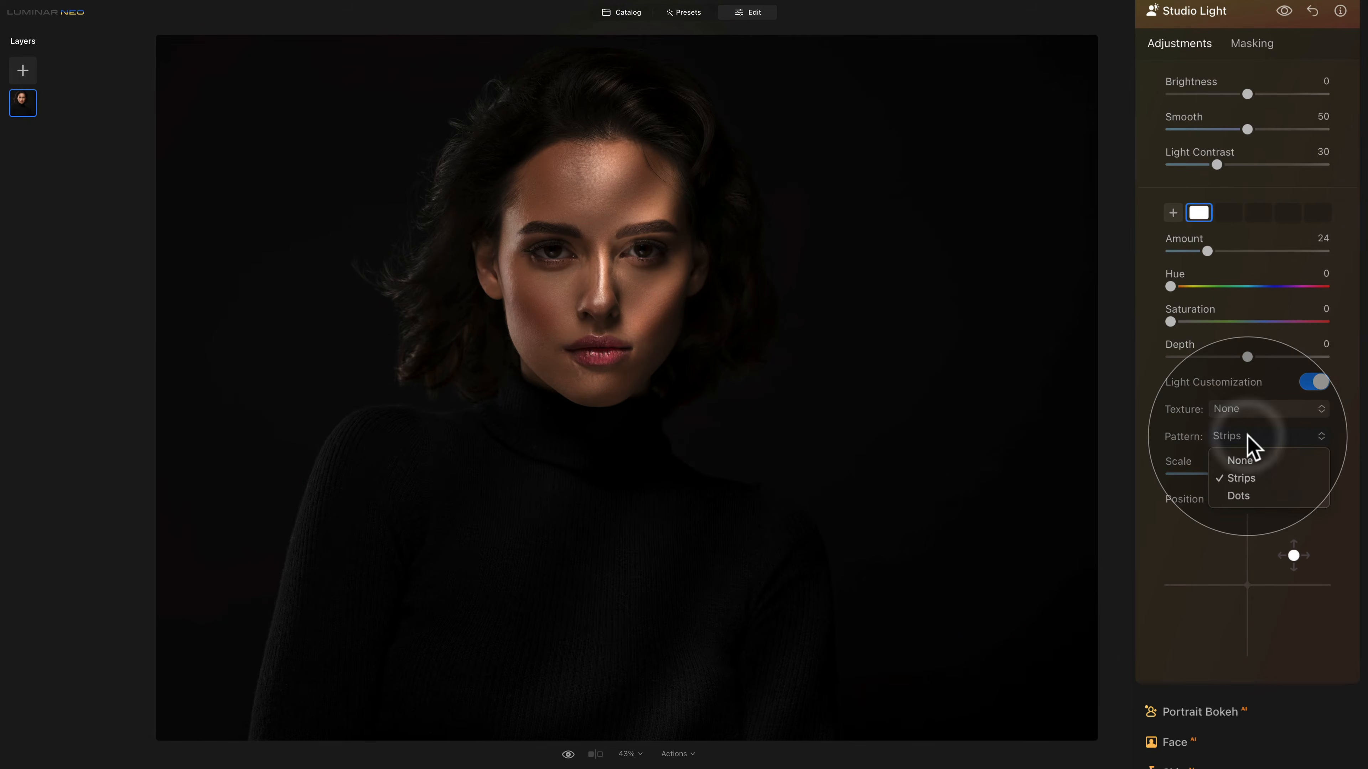
{"action": "left_click", "coordinate": [1246, 497]}
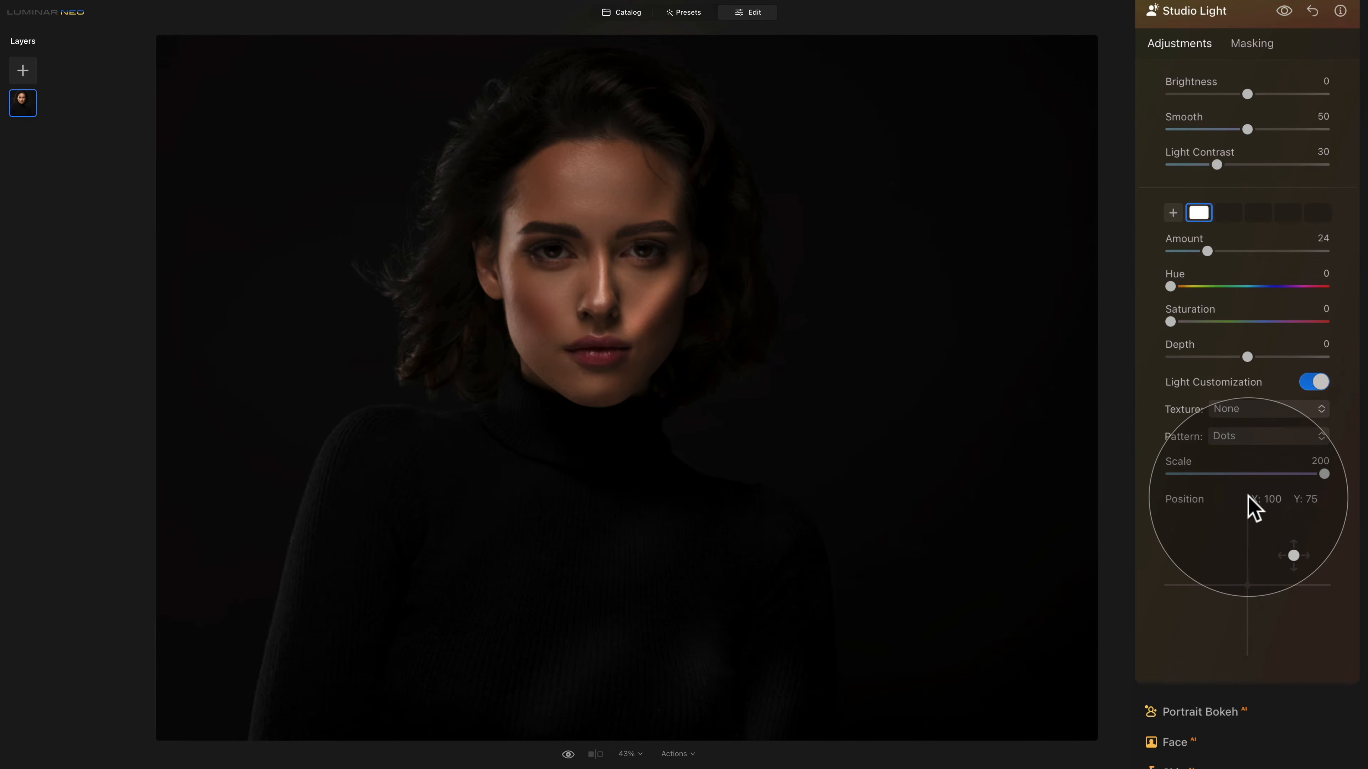
{"action": "left_click", "coordinate": [1228, 438]}
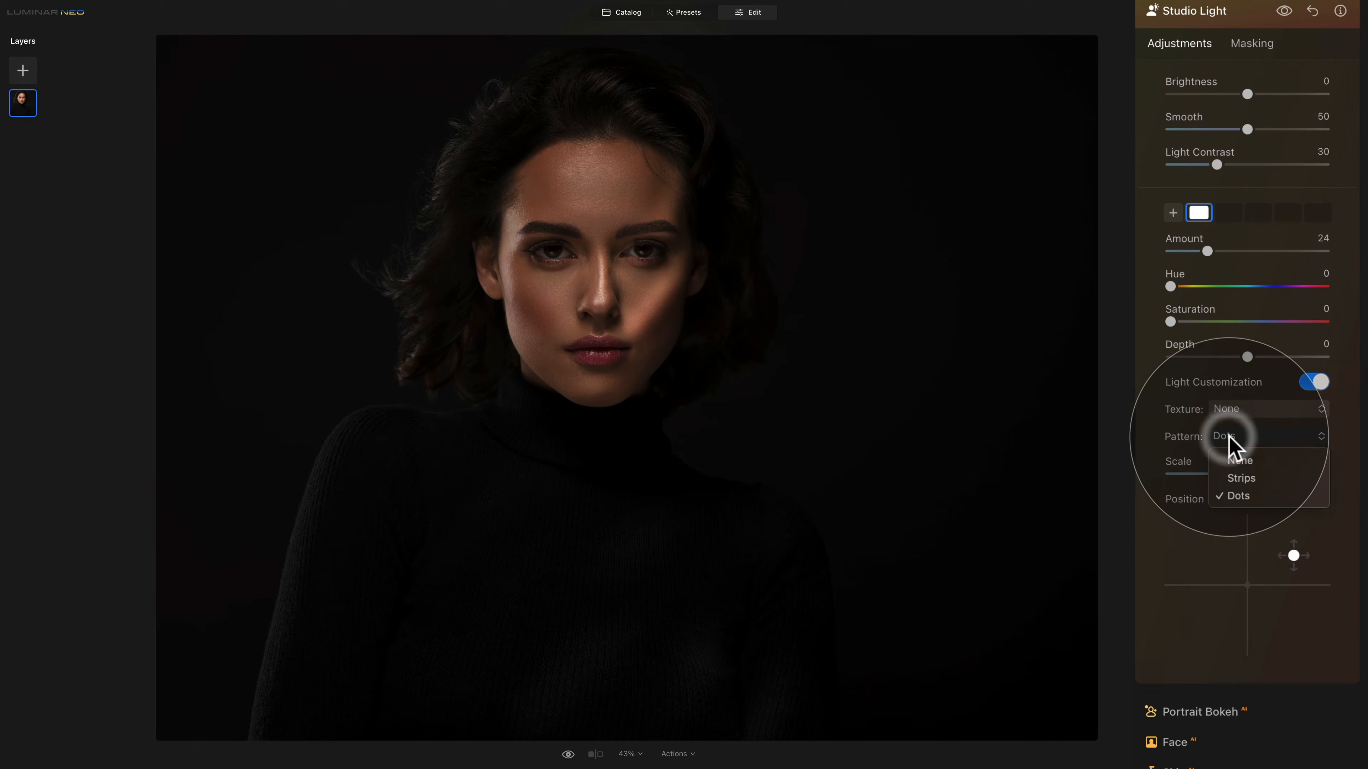
{"action": "left_click", "coordinate": [1258, 462]}
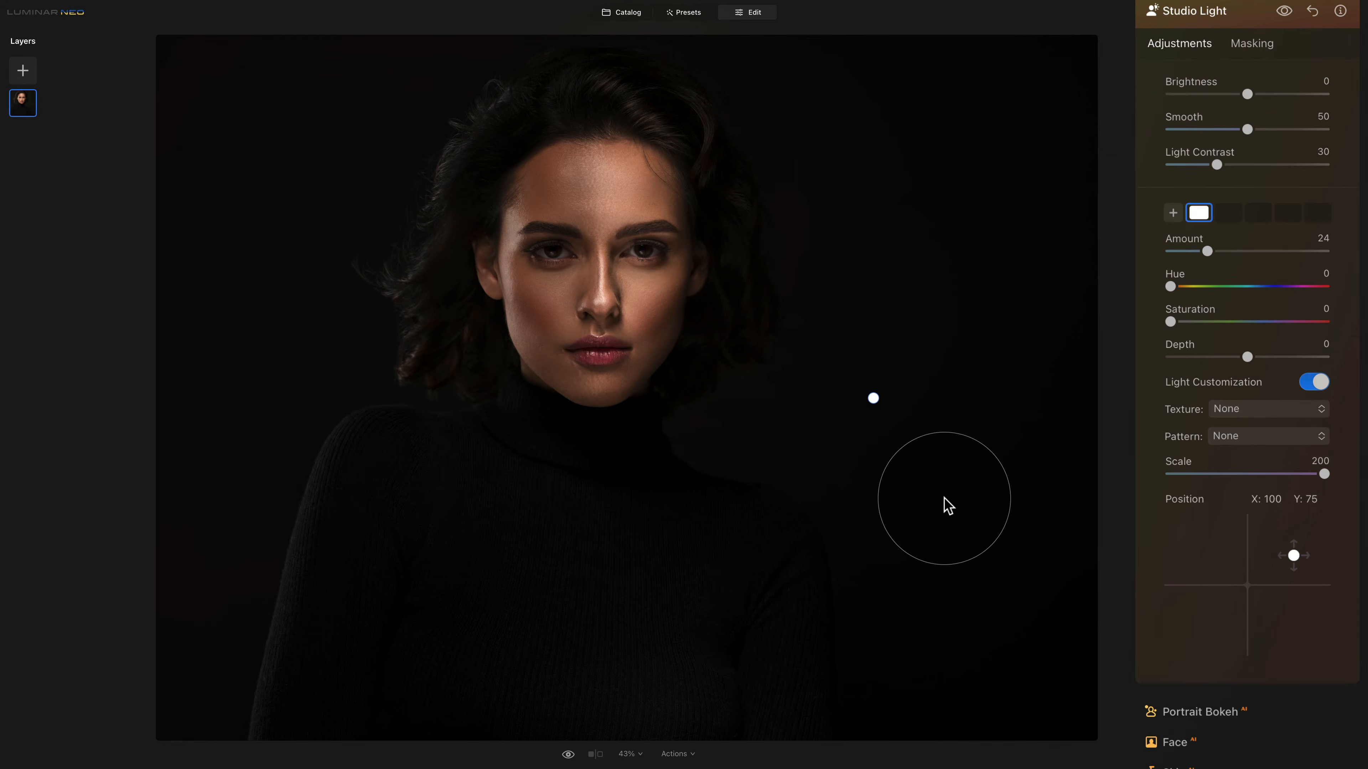
{"action": "double_click", "coordinate": [1177, 162]}
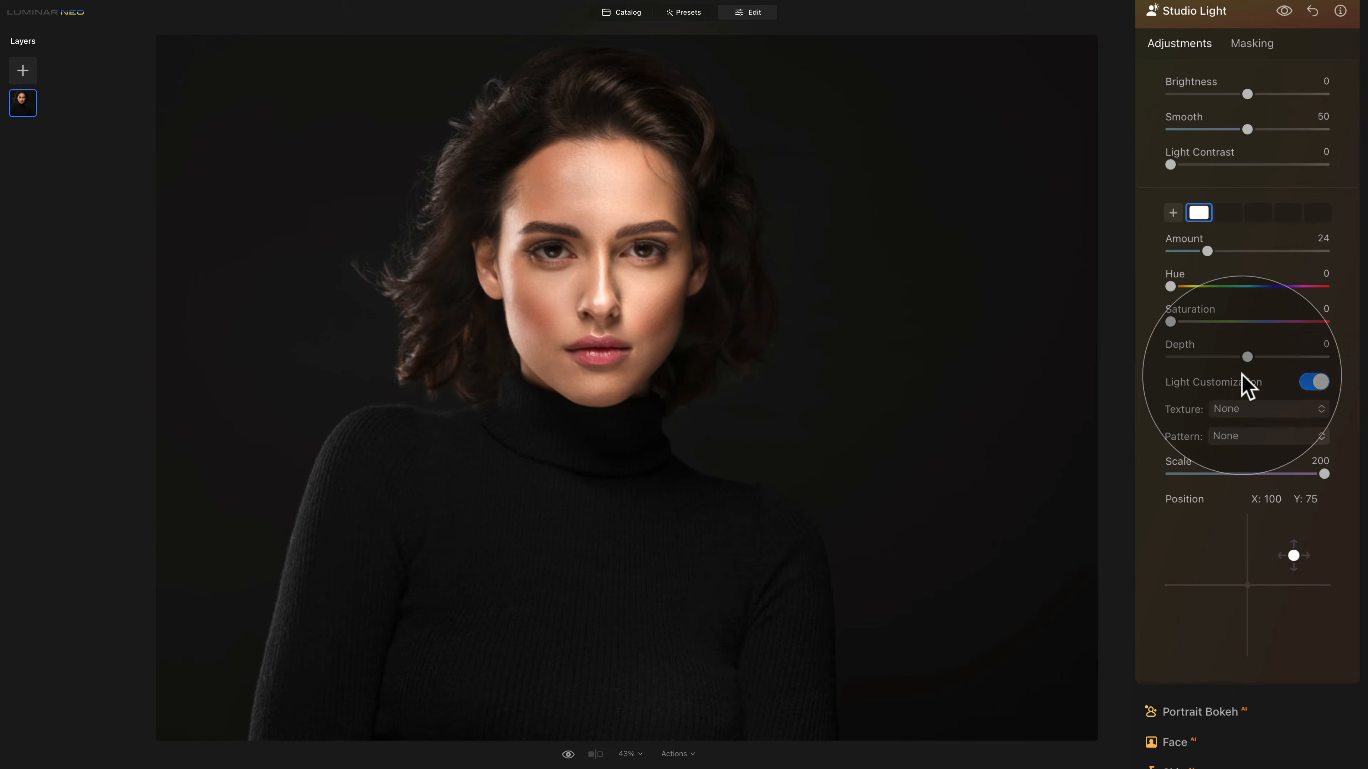
- Add Flames - 1.jpg from the Fire Texture folder in E98 - Studio Light as a custom texture and use it for the light
{"action": "left_click", "coordinate": [1249, 410]}
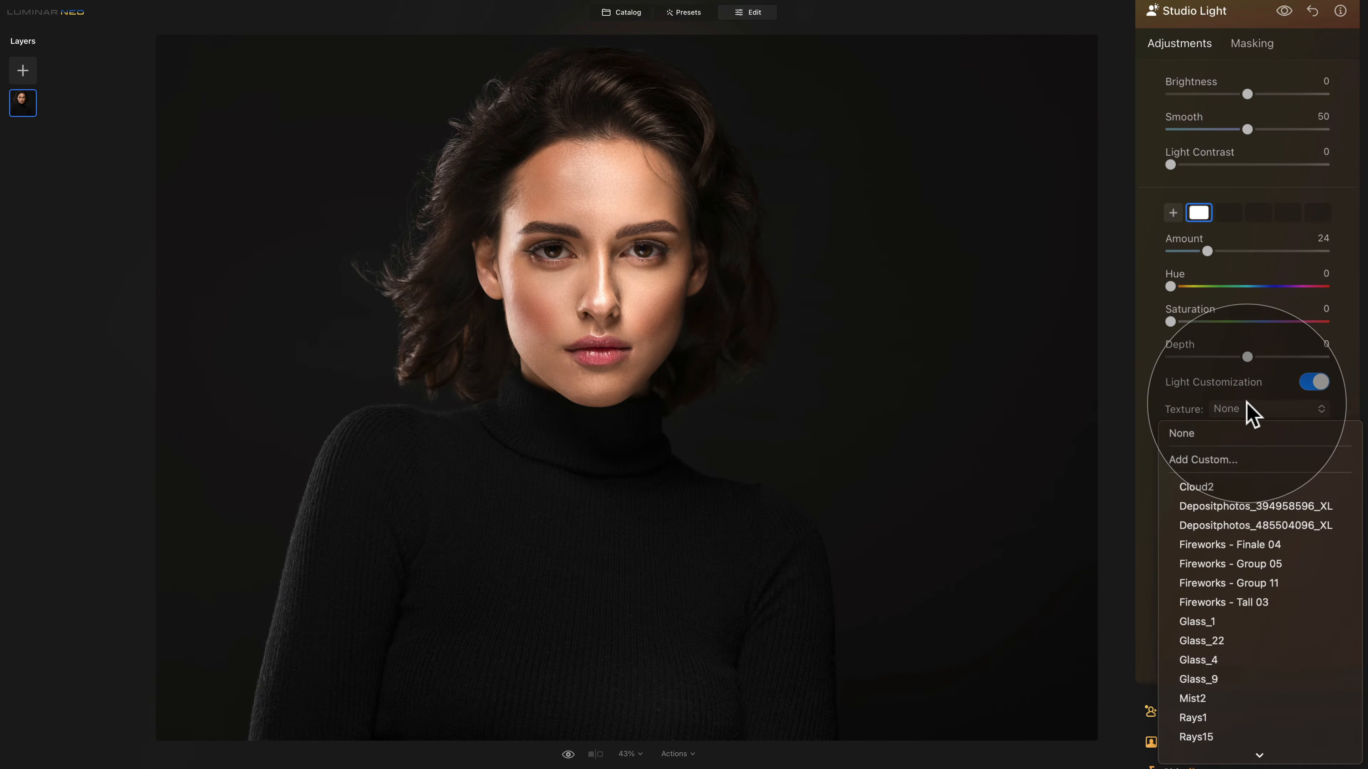
{"action": "scroll", "coordinate": [1246, 560], "scroll_direction": "down", "scroll_amount": 2}
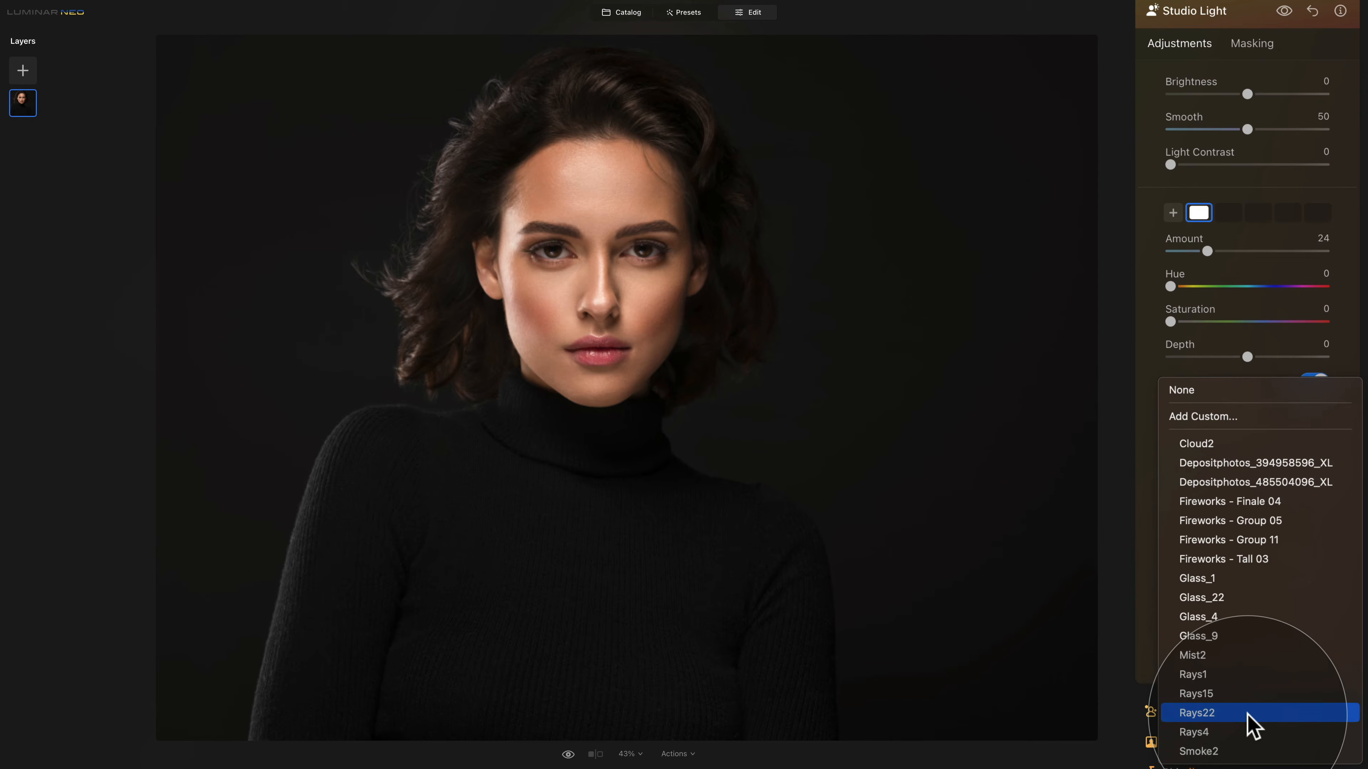
{"action": "left_click", "coordinate": [1220, 420]}
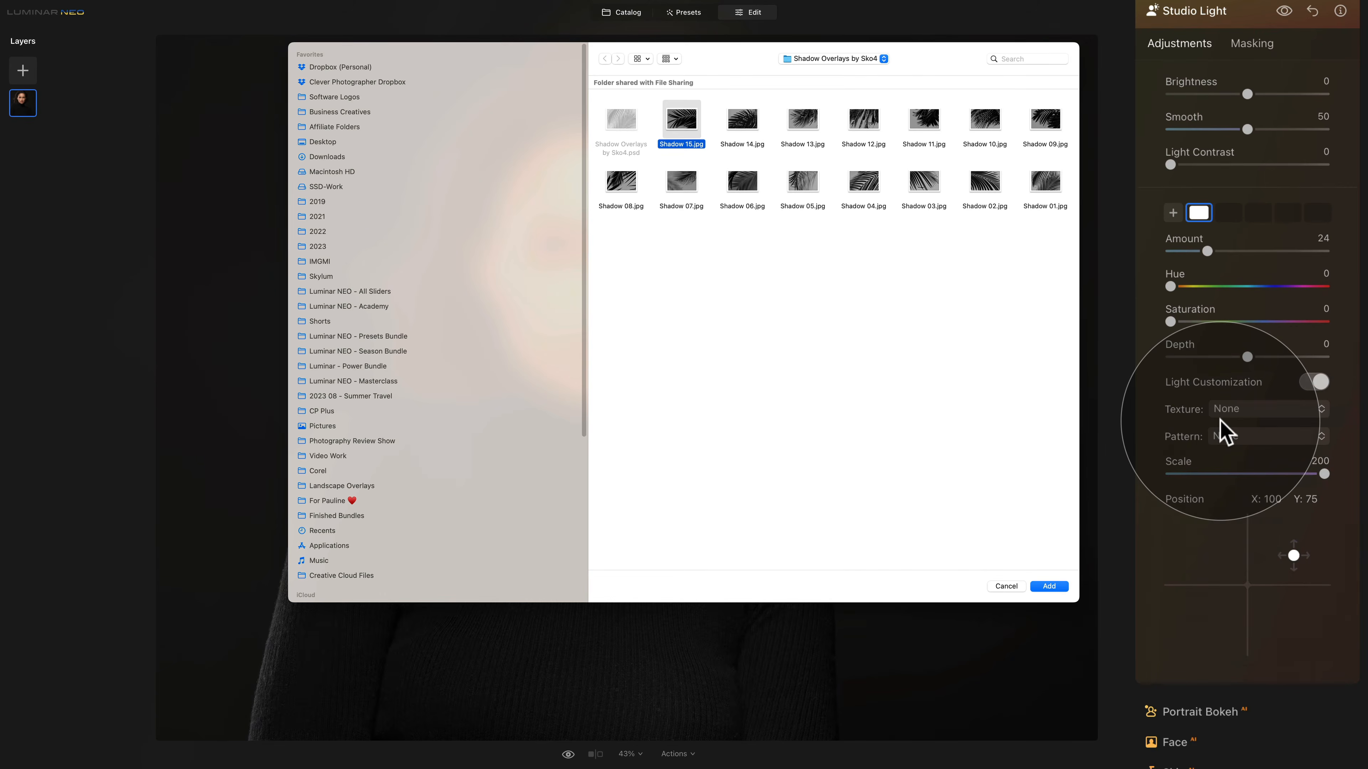
{"action": "left_click", "coordinate": [379, 310]}
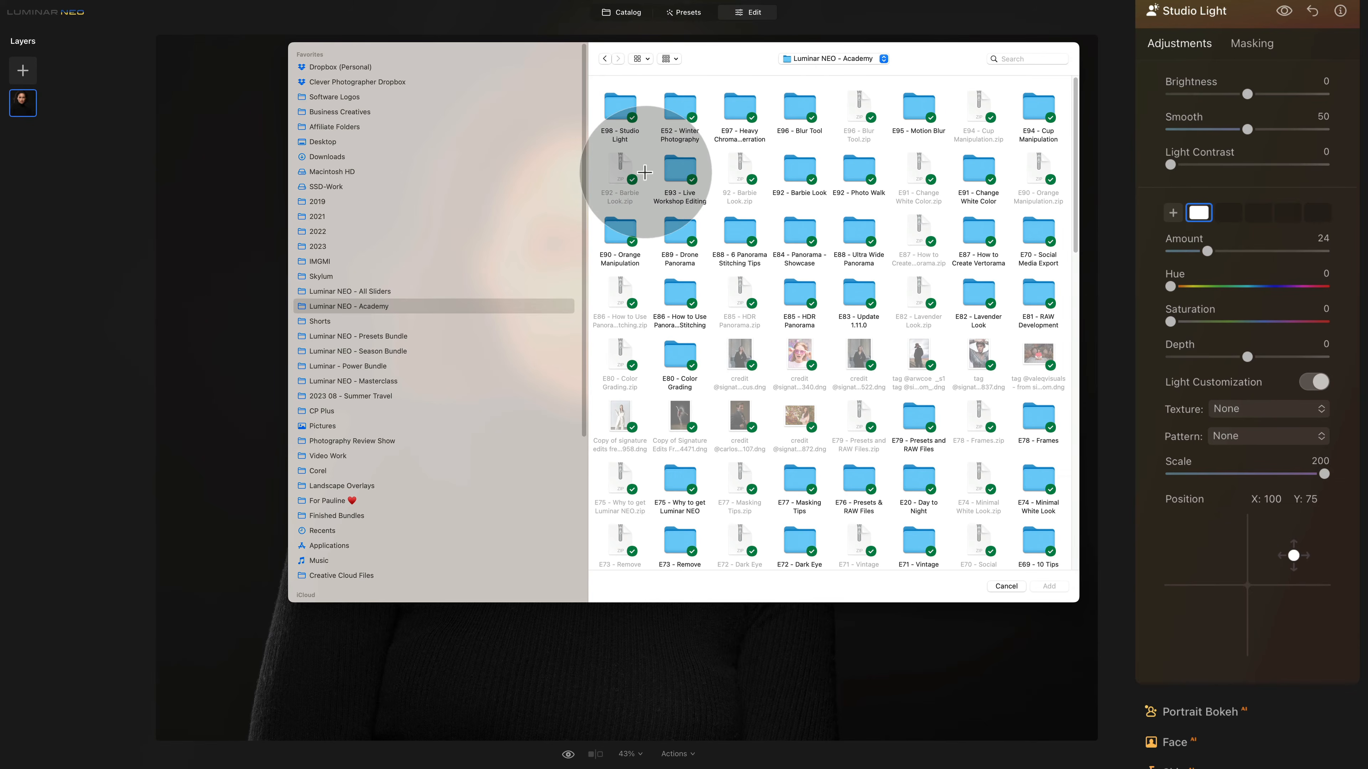
{"action": "double_click", "coordinate": [622, 104]}
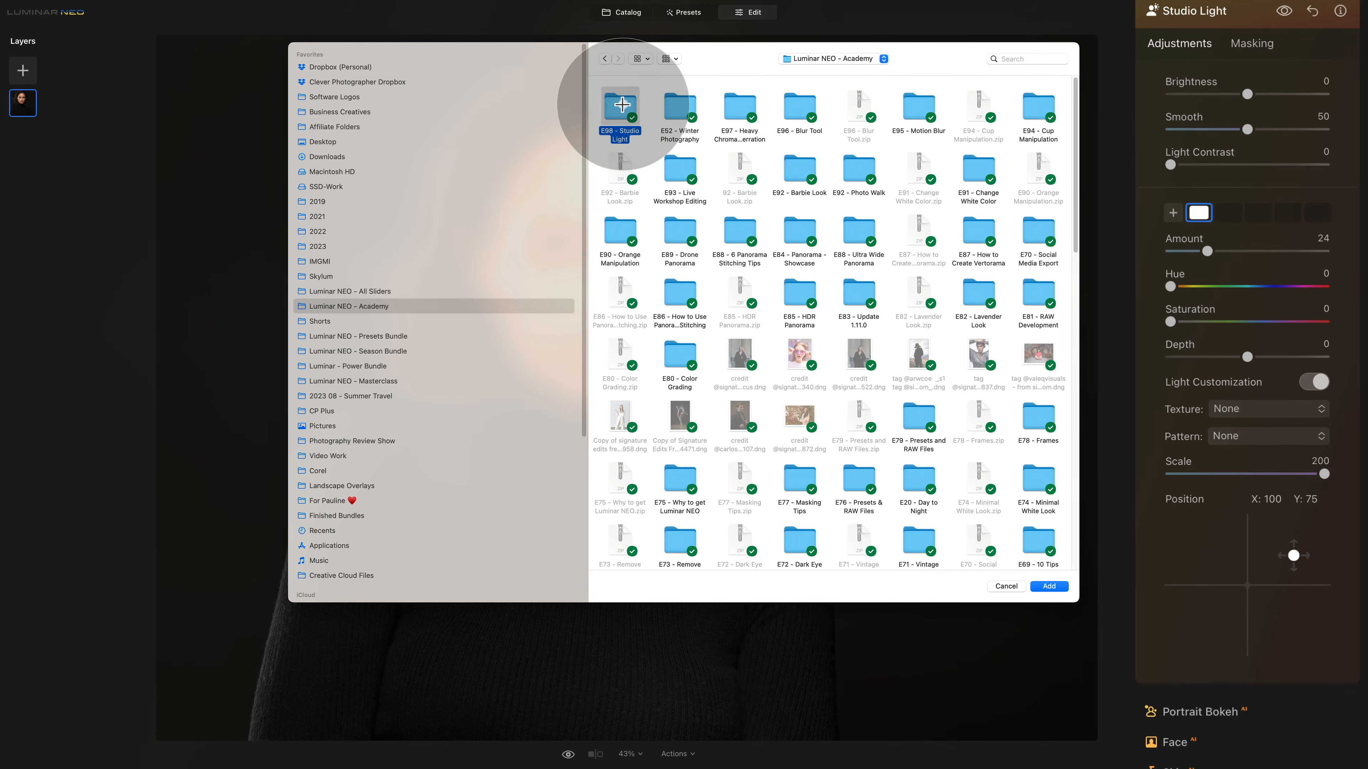
{"action": "double_click", "coordinate": [622, 104]}
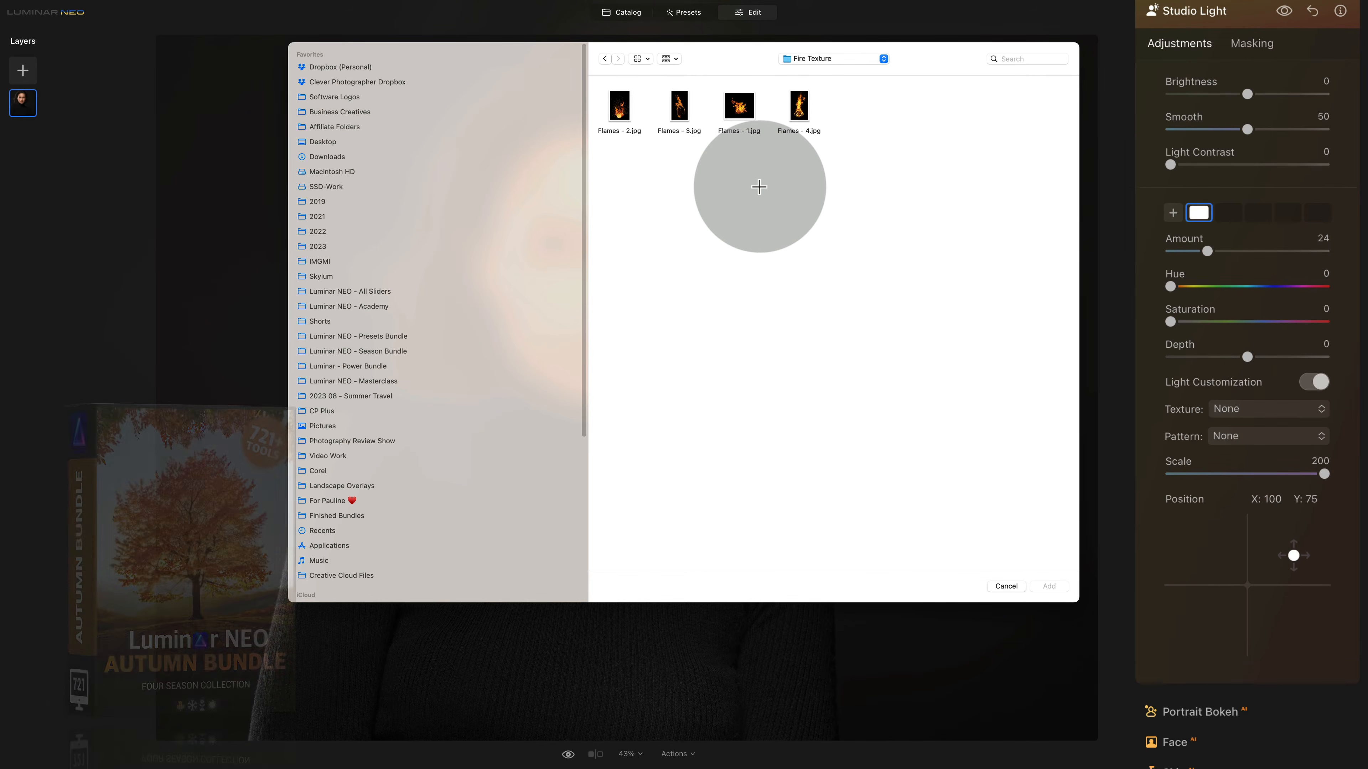
{"action": "left_click", "coordinate": [739, 106]}
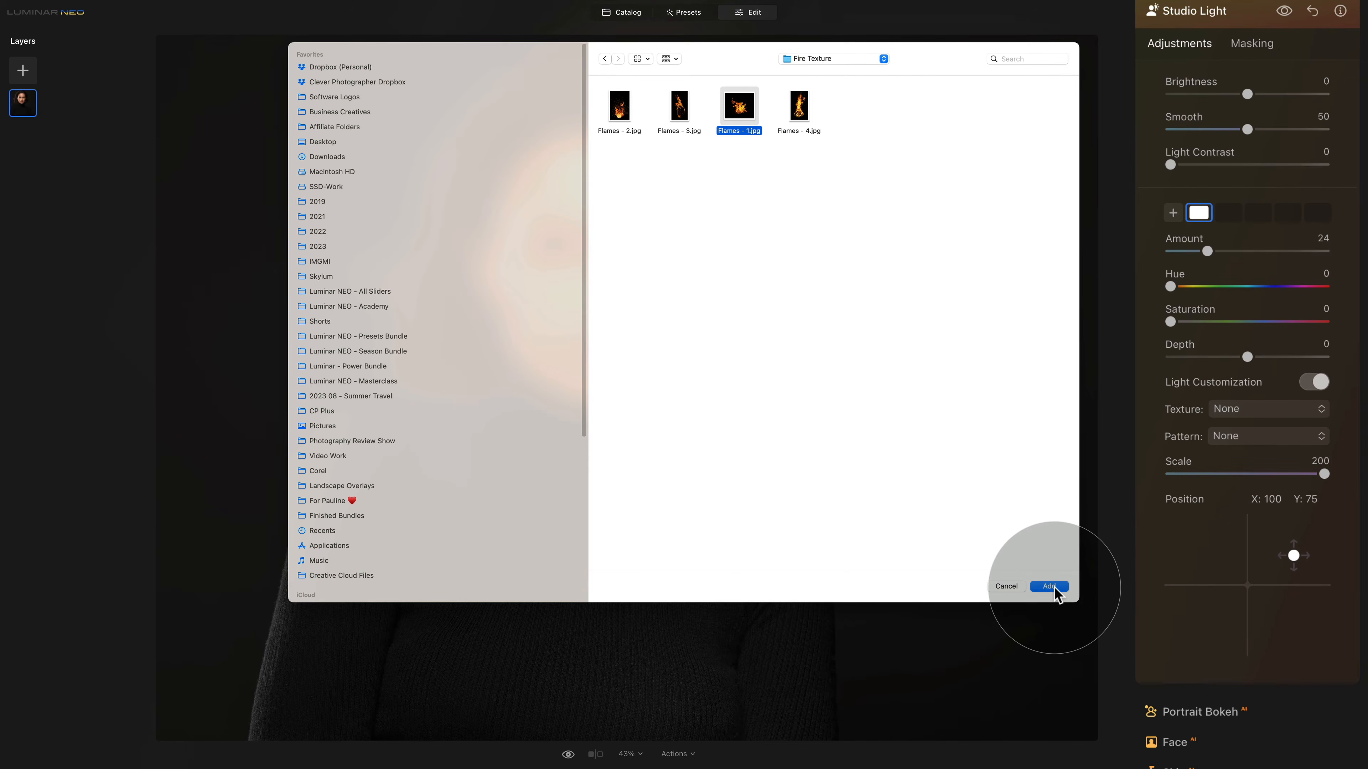
{"action": "left_click", "coordinate": [1049, 586]}
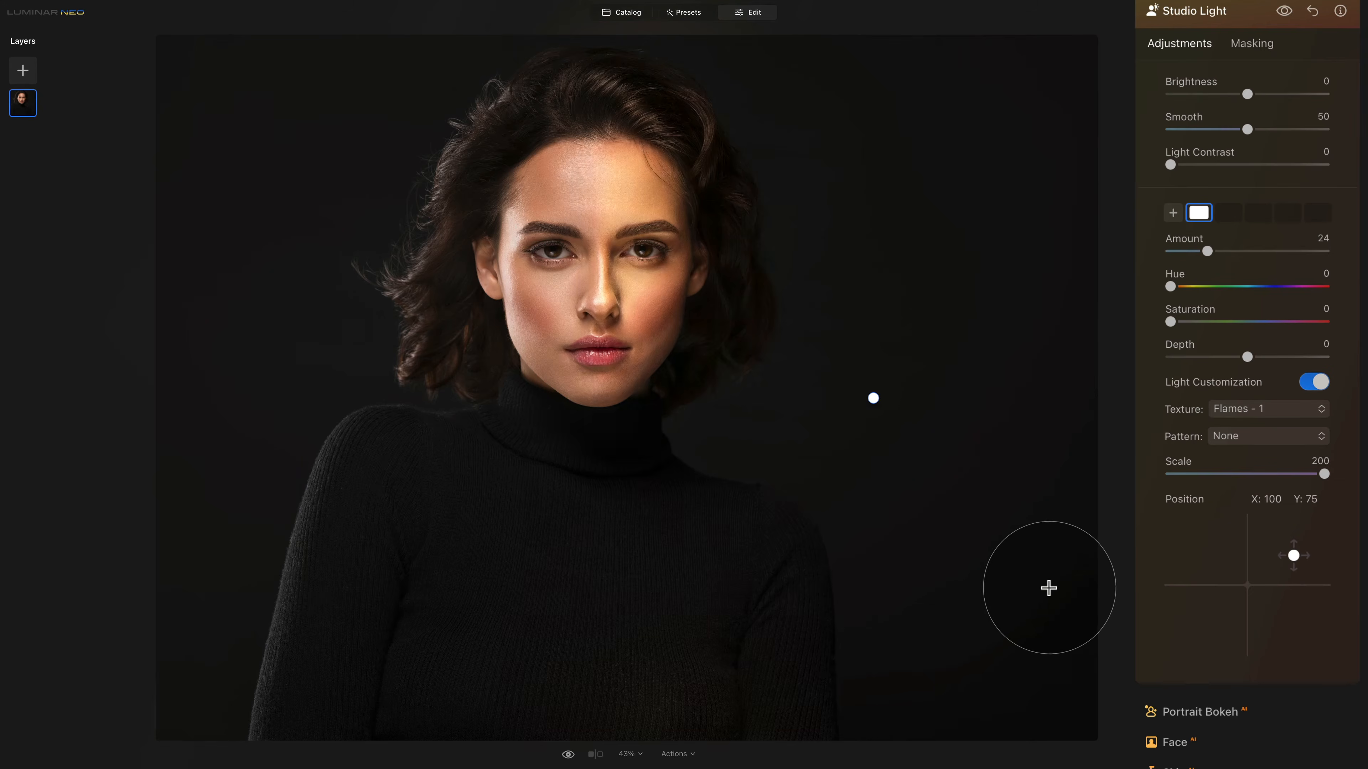
{"action": "left_click", "coordinate": [1255, 411]}
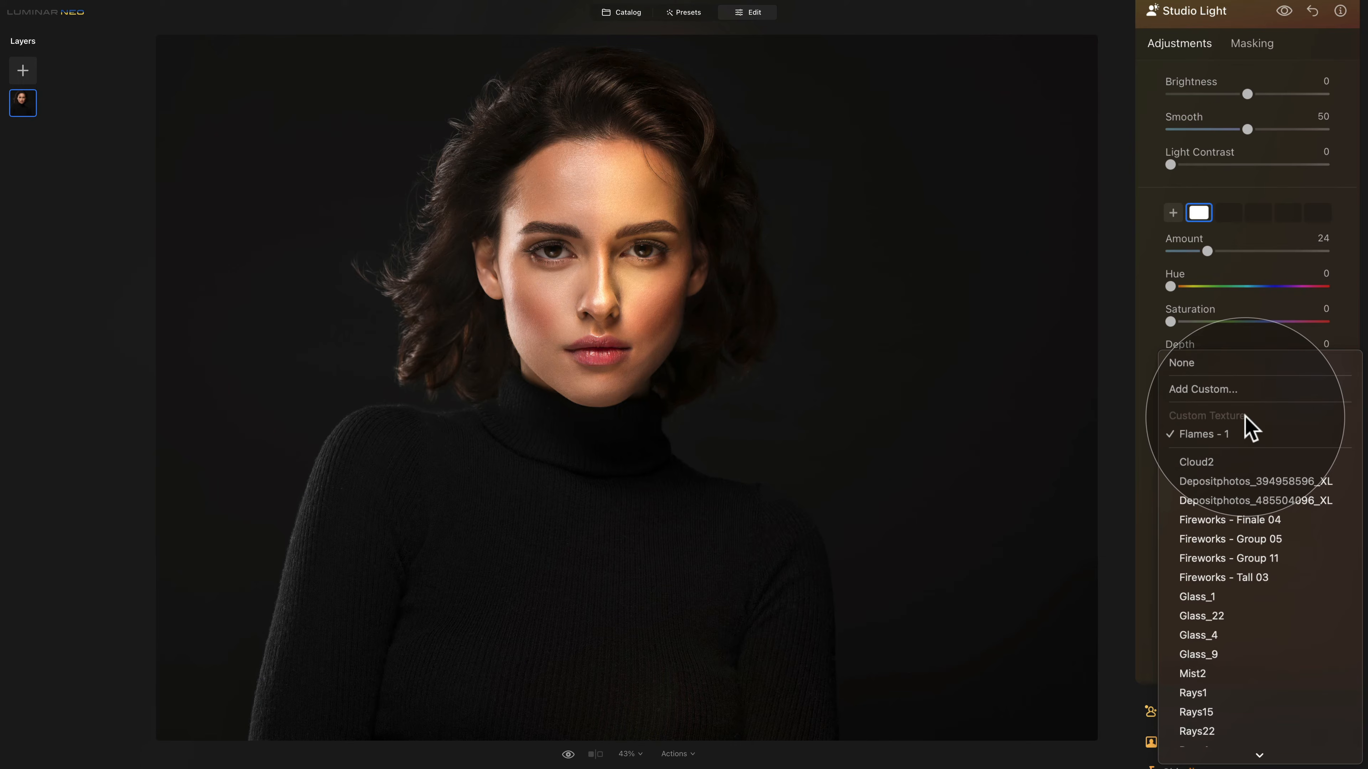
{"action": "left_click", "coordinate": [1218, 434]}
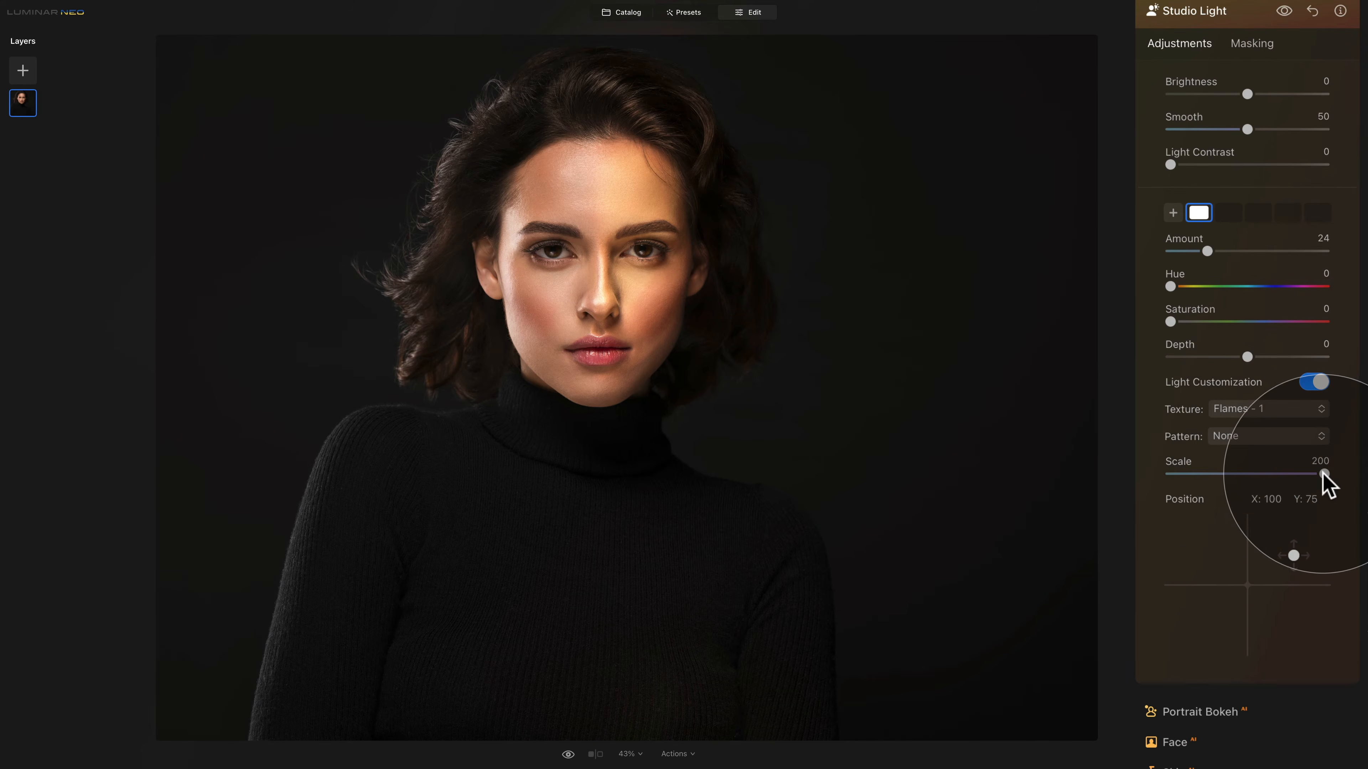
- Set the flame texture's Scale to 150 and its Position to X 41, Y 75
{"action": "left_click_drag", "start_coordinate": [1325, 473], "coordinate": [1285, 474]}
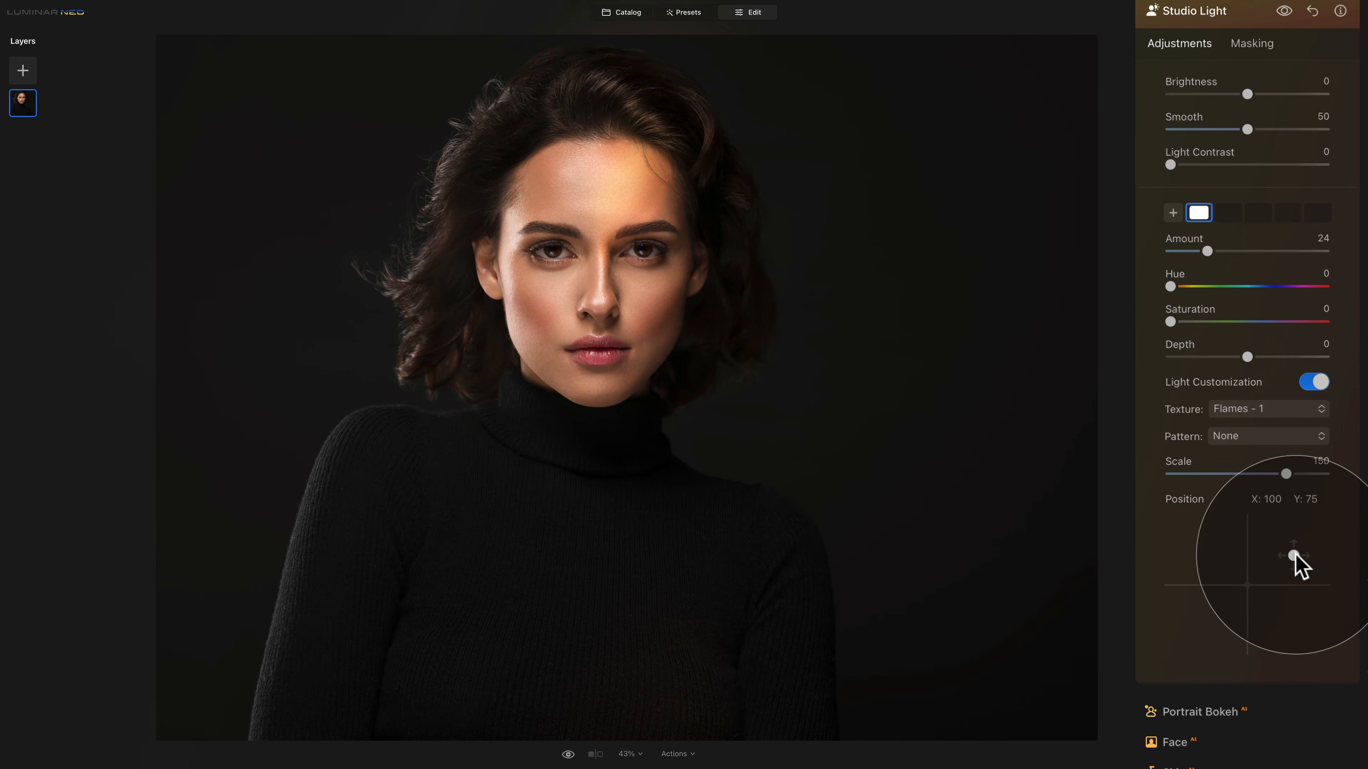
{"action": "left_click_drag", "start_coordinate": [1295, 558], "coordinate": [1265, 556]}
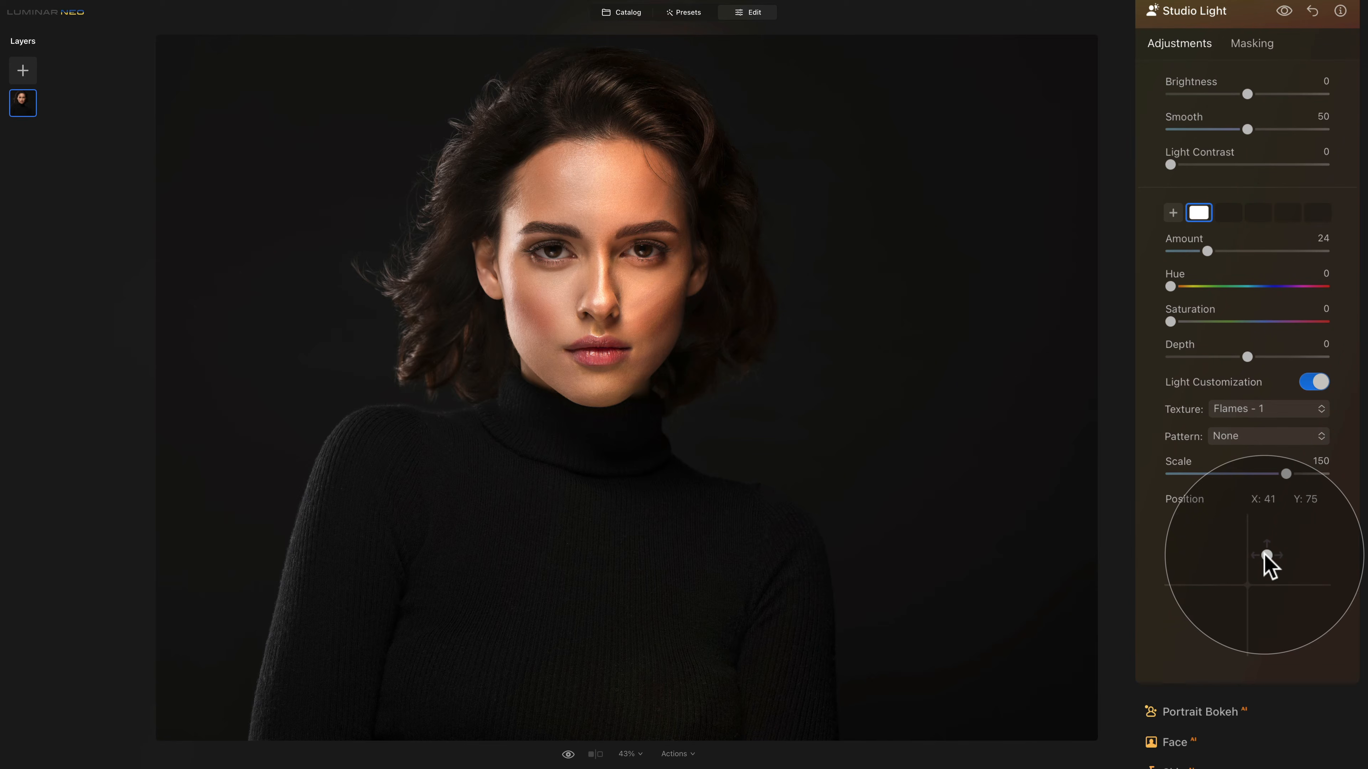
- Darken the overall Brightness to -92 and raise the studio light's Amount to 35
{"action": "left_click_drag", "start_coordinate": [1247, 93], "coordinate": [1172, 105]}
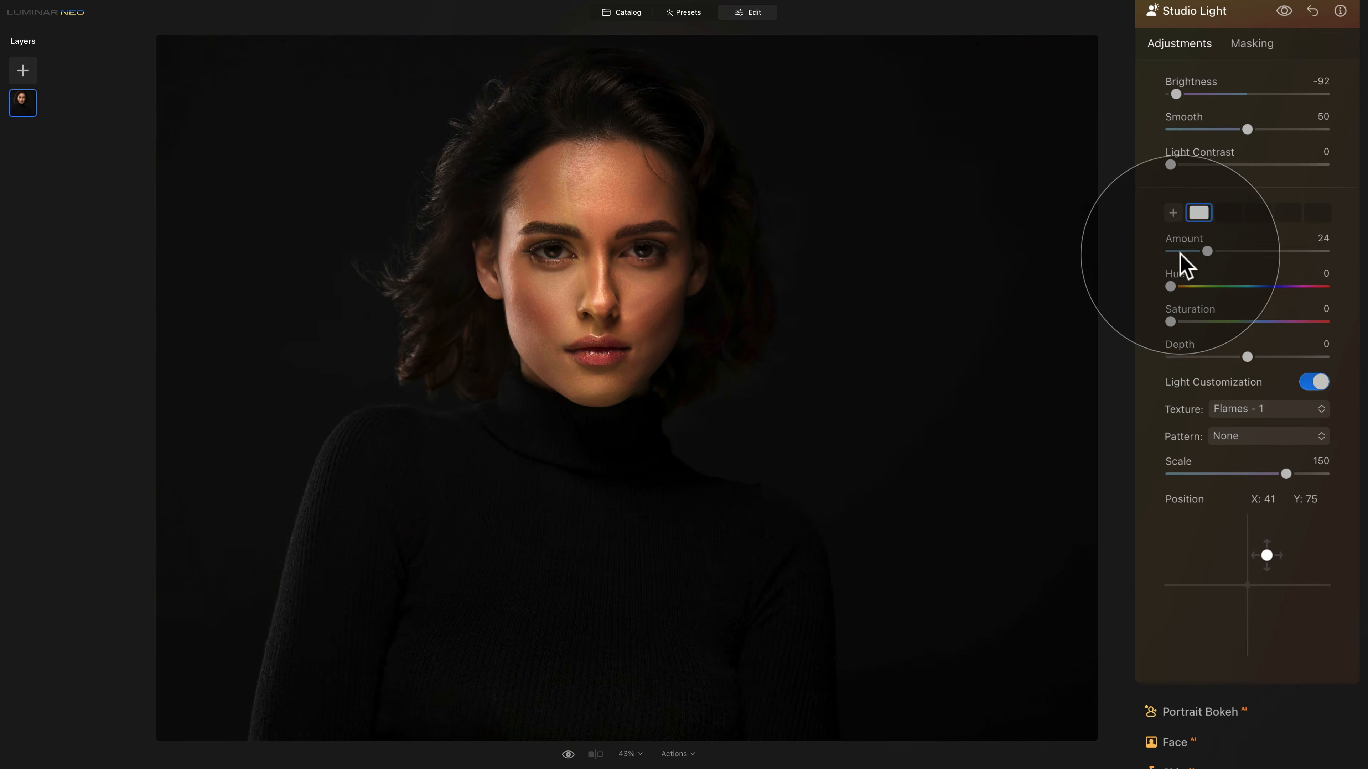
{"action": "left_click_drag", "start_coordinate": [1204, 252], "coordinate": [1223, 252]}
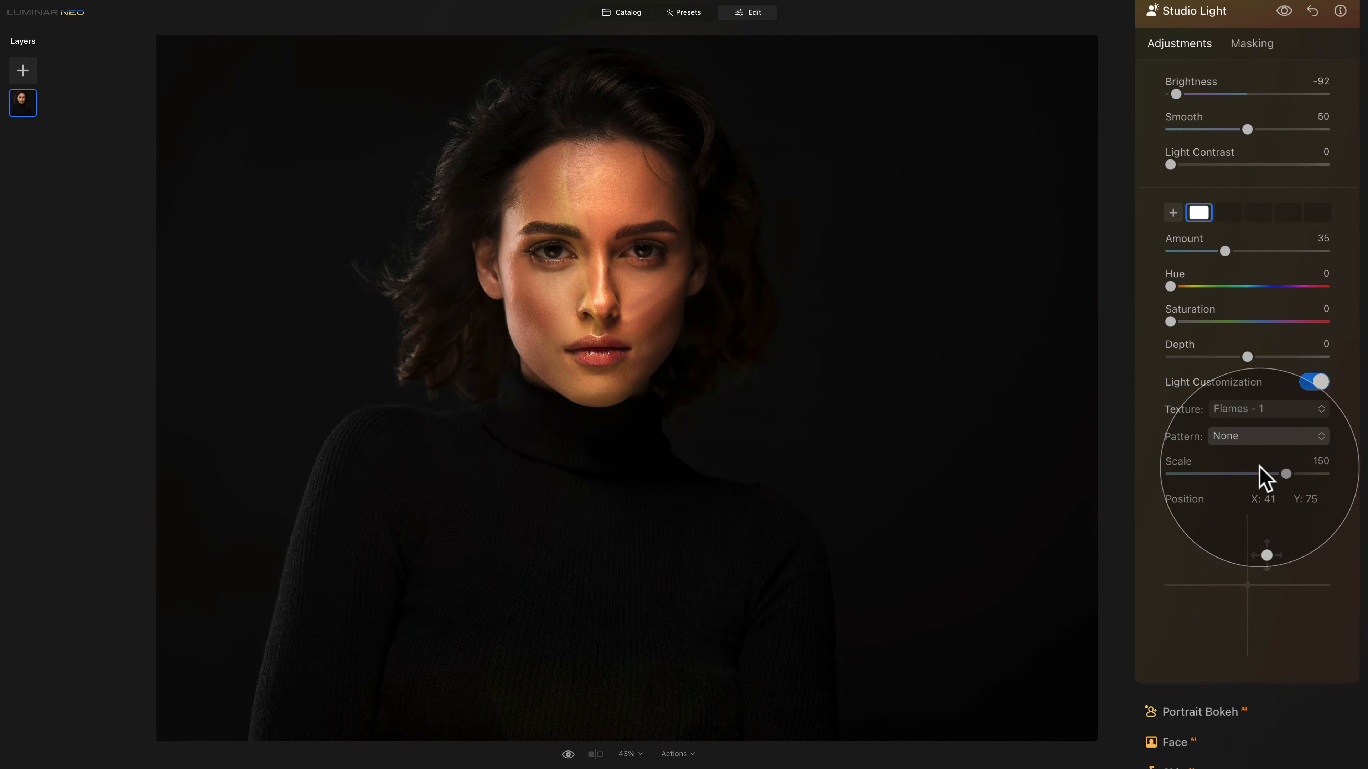
- Set the flame texture's Scale to 79 and Position to X 21, Y 82, and lower the light's Depth to -43
{"action": "left_click_drag", "start_coordinate": [1286, 474], "coordinate": [1232, 477]}
{"action": "mouse_move", "coordinate": [1265, 552]}
{"action": "left_mouse_down"}
{"action": "mouse_move", "coordinate": [1264, 564]}
{"action": "mouse_move", "coordinate": [1267, 550]}
{"action": "mouse_move", "coordinate": [1252, 552]}
{"action": "left_mouse_up"}
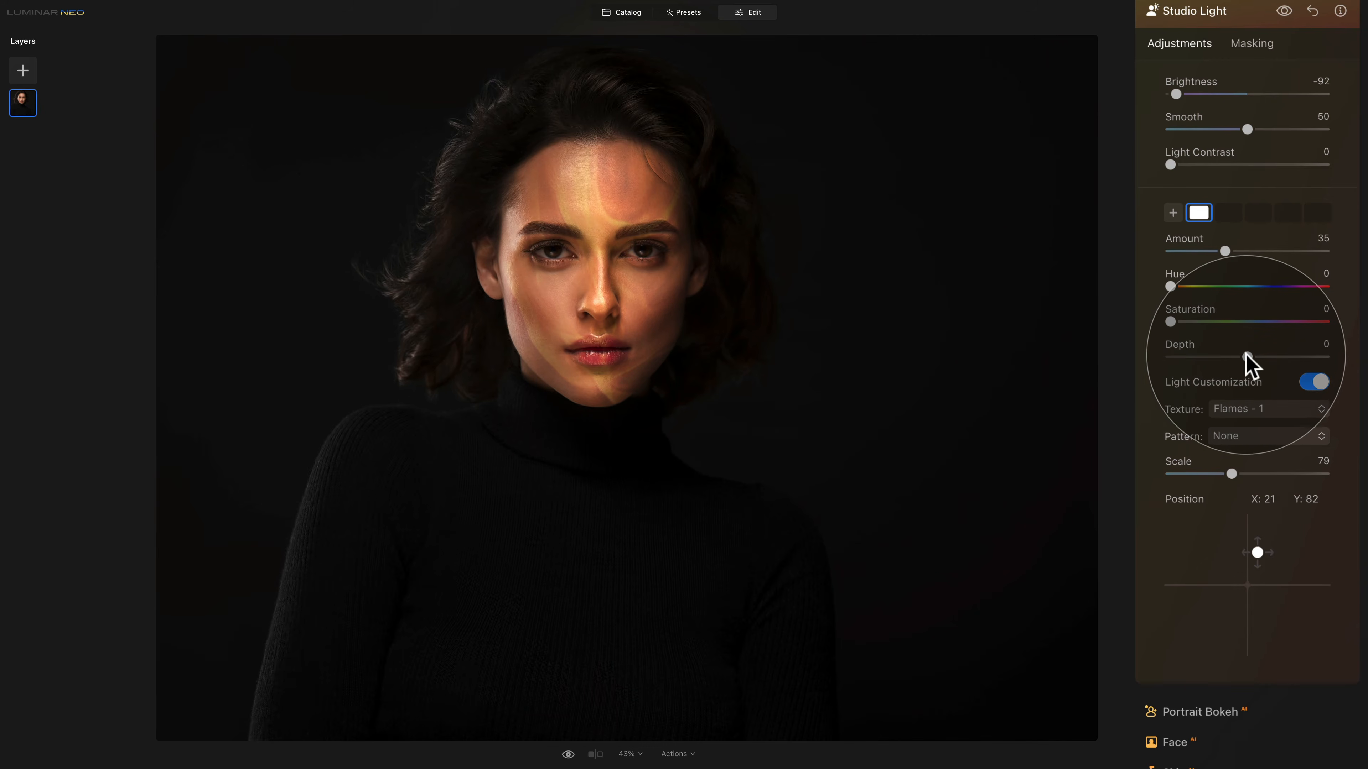
{"action": "left_click_drag", "start_coordinate": [1245, 358], "coordinate": [1209, 364]}
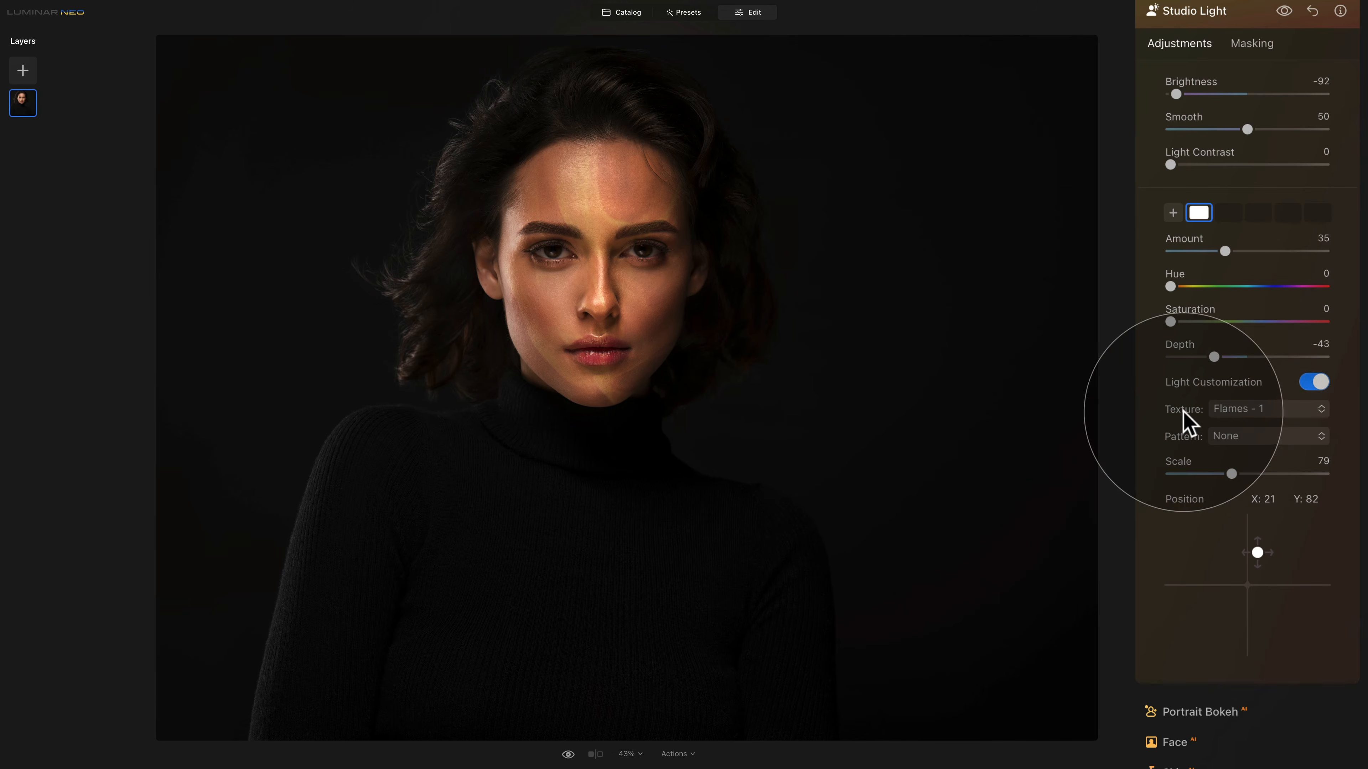
{"action": "left_click", "coordinate": [1257, 410]}
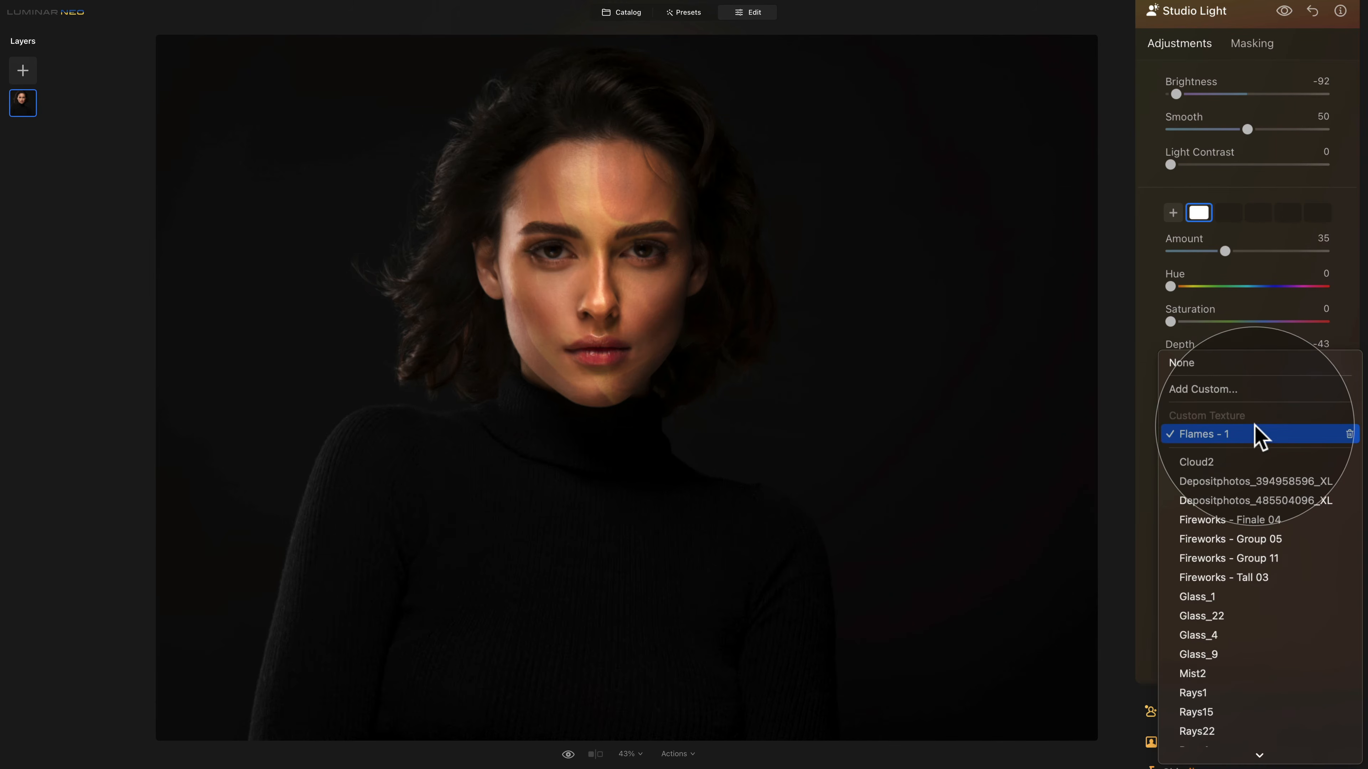
{"action": "left_click", "coordinate": [1258, 438]}
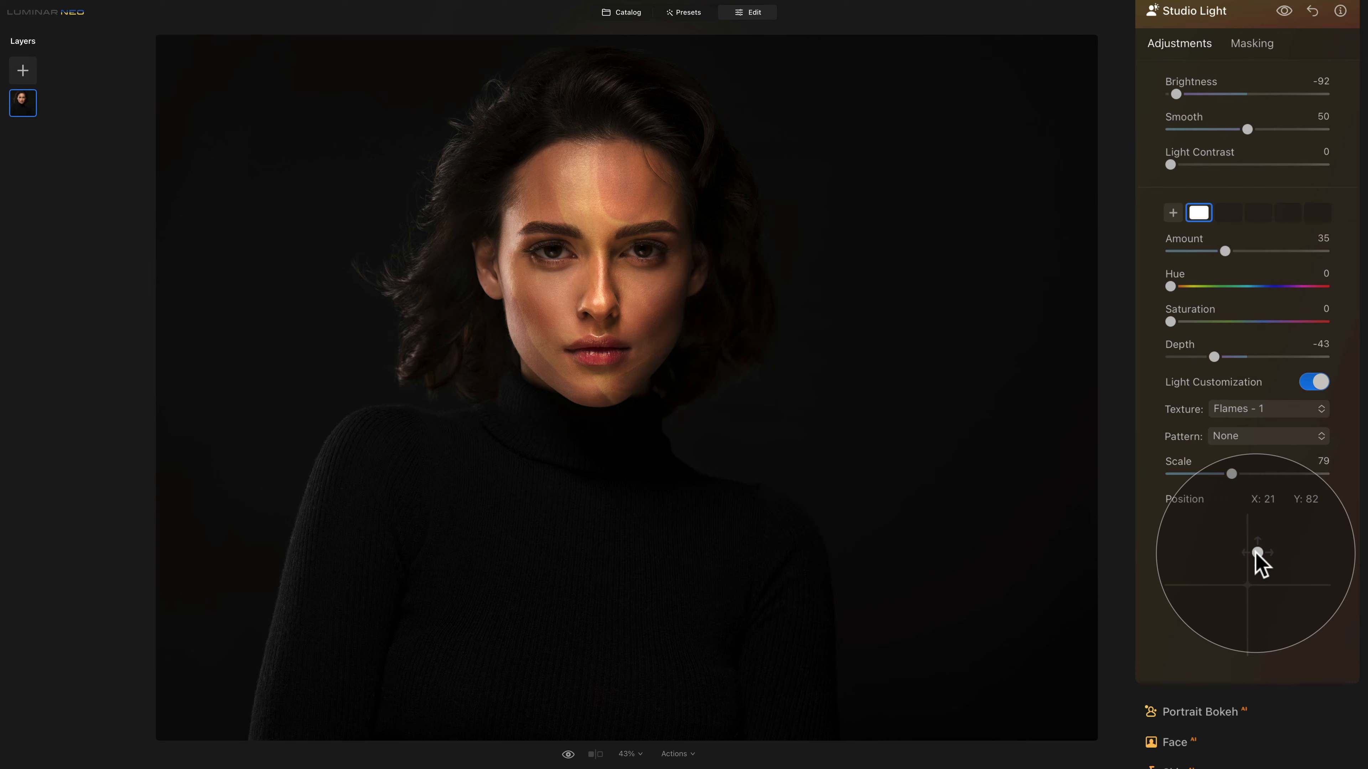
- Compare the portrait with the Studio Light effect hidden and shown
{"action": "scroll", "coordinate": [1256, 555], "scroll_direction": "up", "scroll_amount": 1}
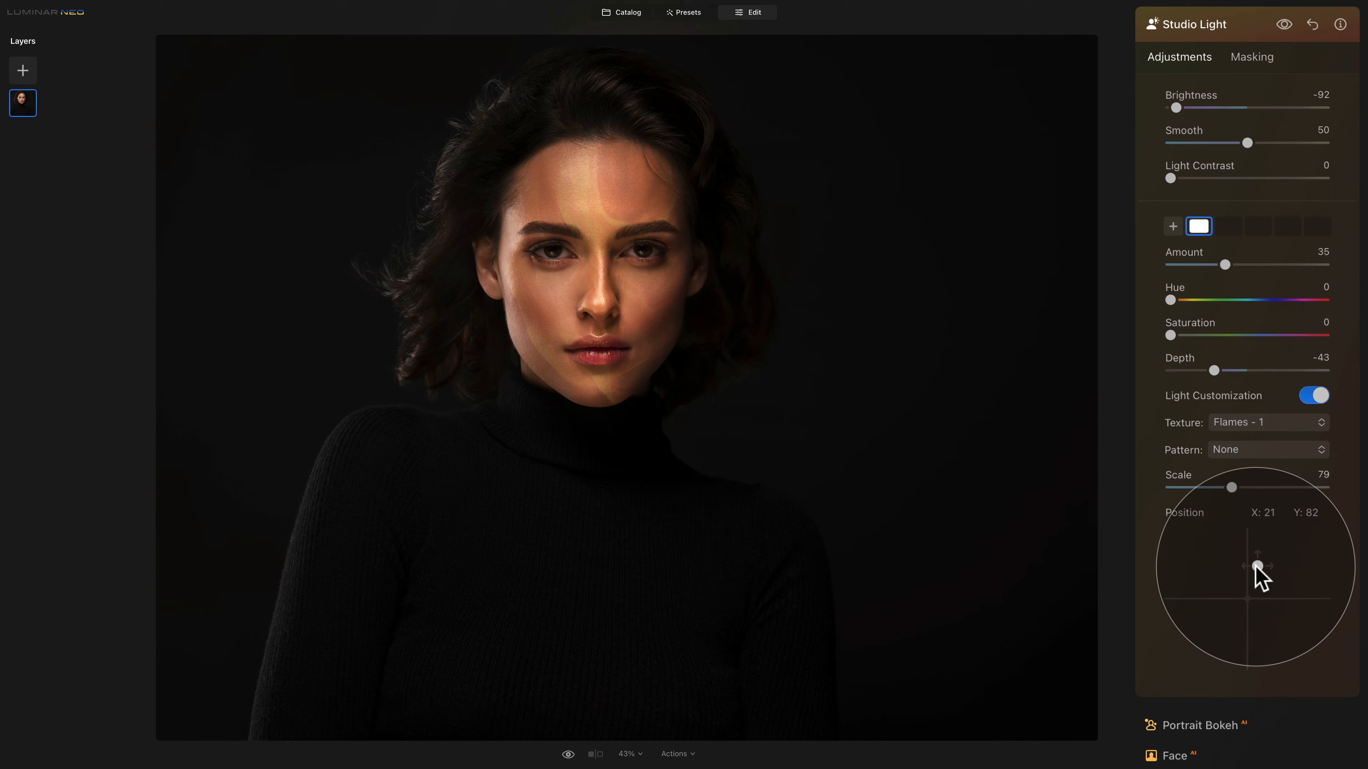
{"action": "left_click", "coordinate": [1285, 25]}
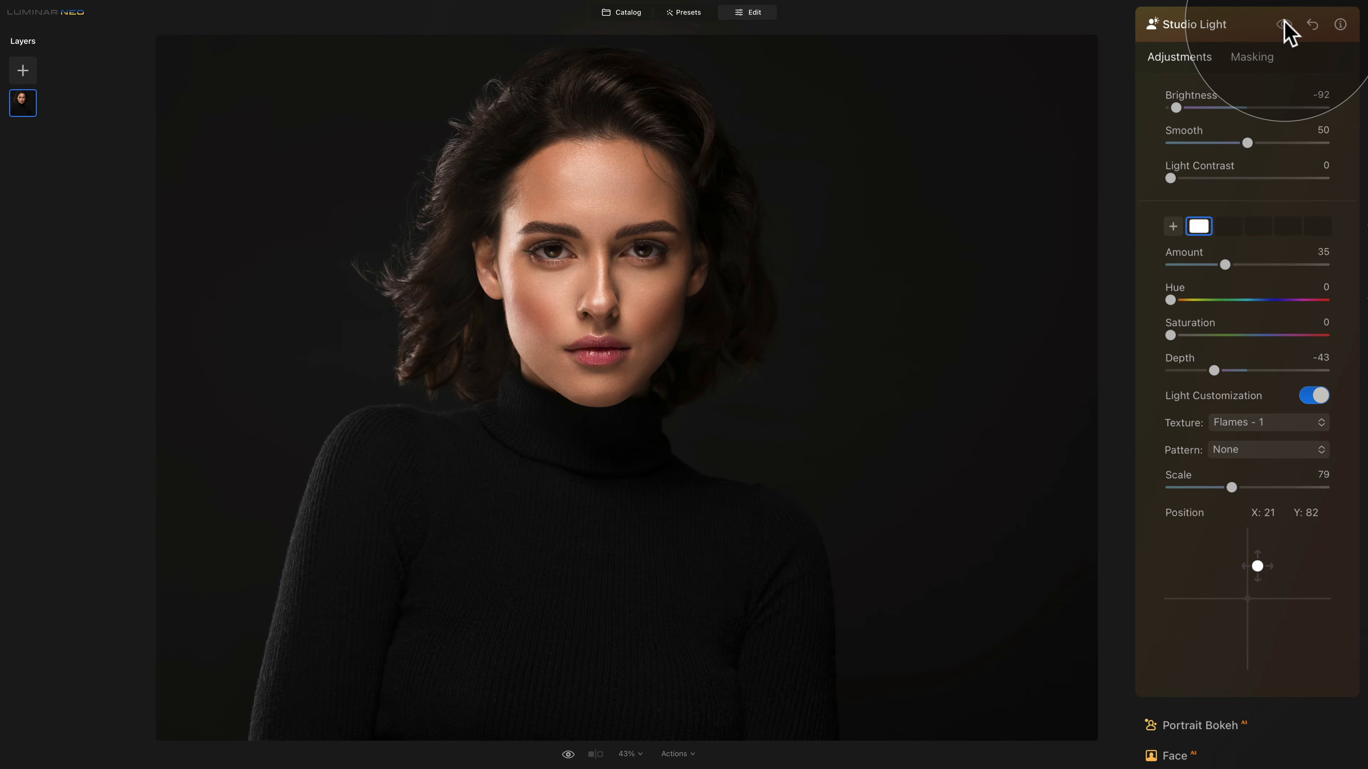
{"action": "left_click", "coordinate": [1287, 25]}
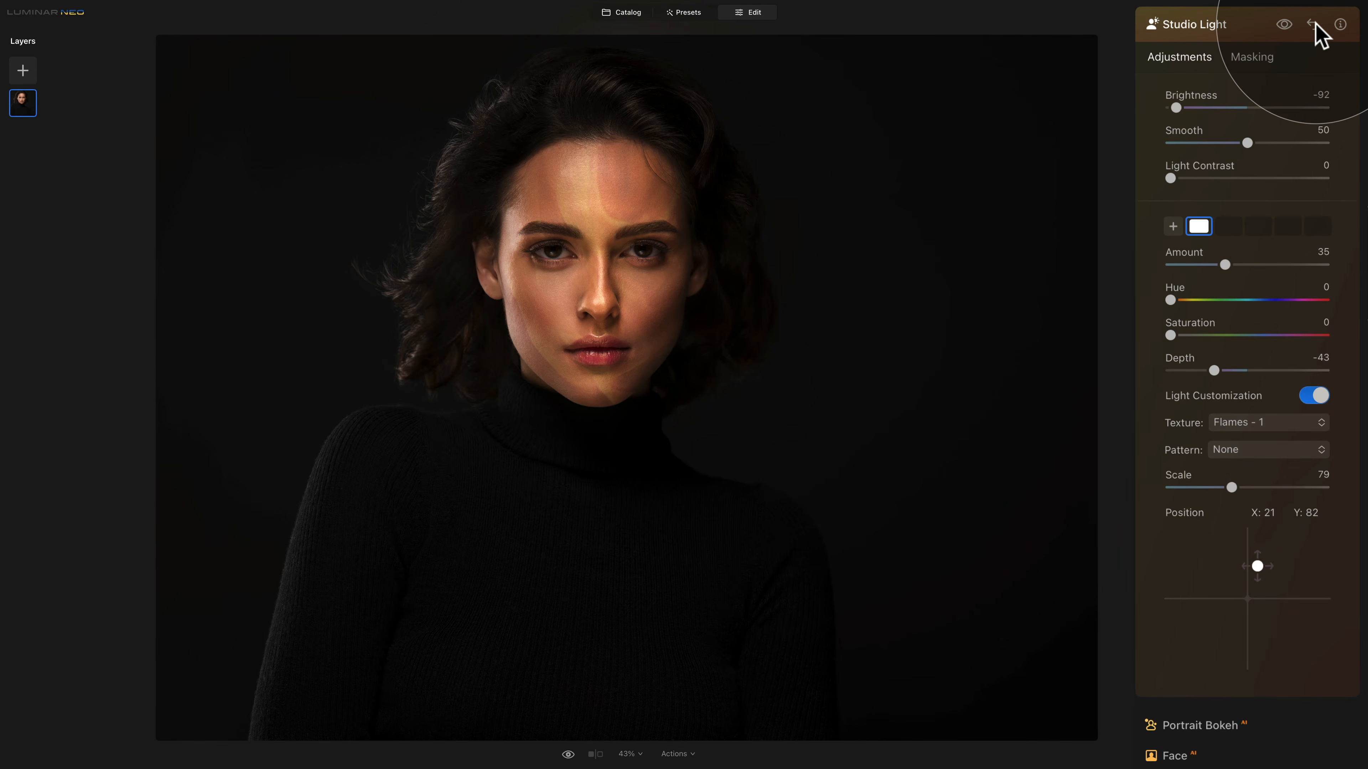
- Review the masking options for the Studio Light effect and return to its adjustments
{"action": "left_click", "coordinate": [1260, 58]}
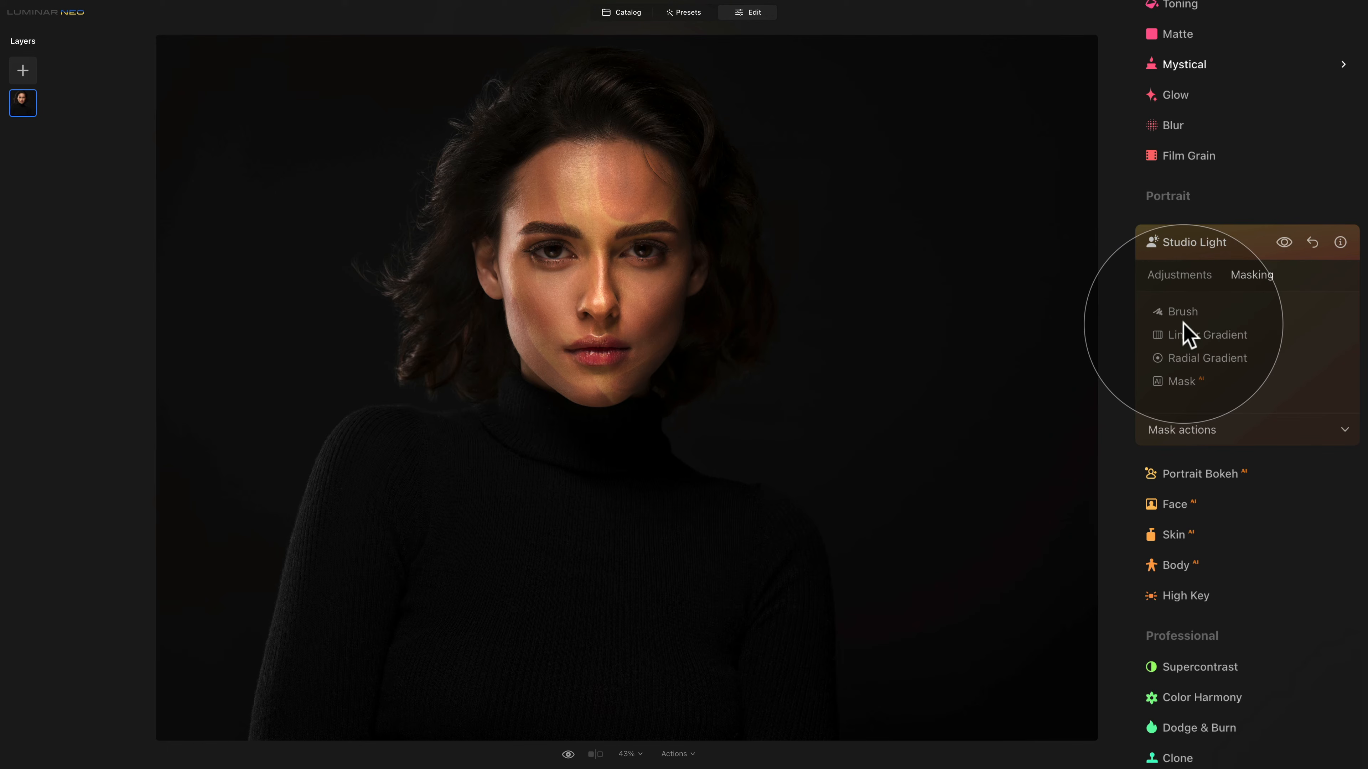
{"action": "left_click", "coordinate": [1193, 276]}
{"action": "scroll", "coordinate": [1179, 302], "scroll_direction": "down", "scroll_amount": 2}
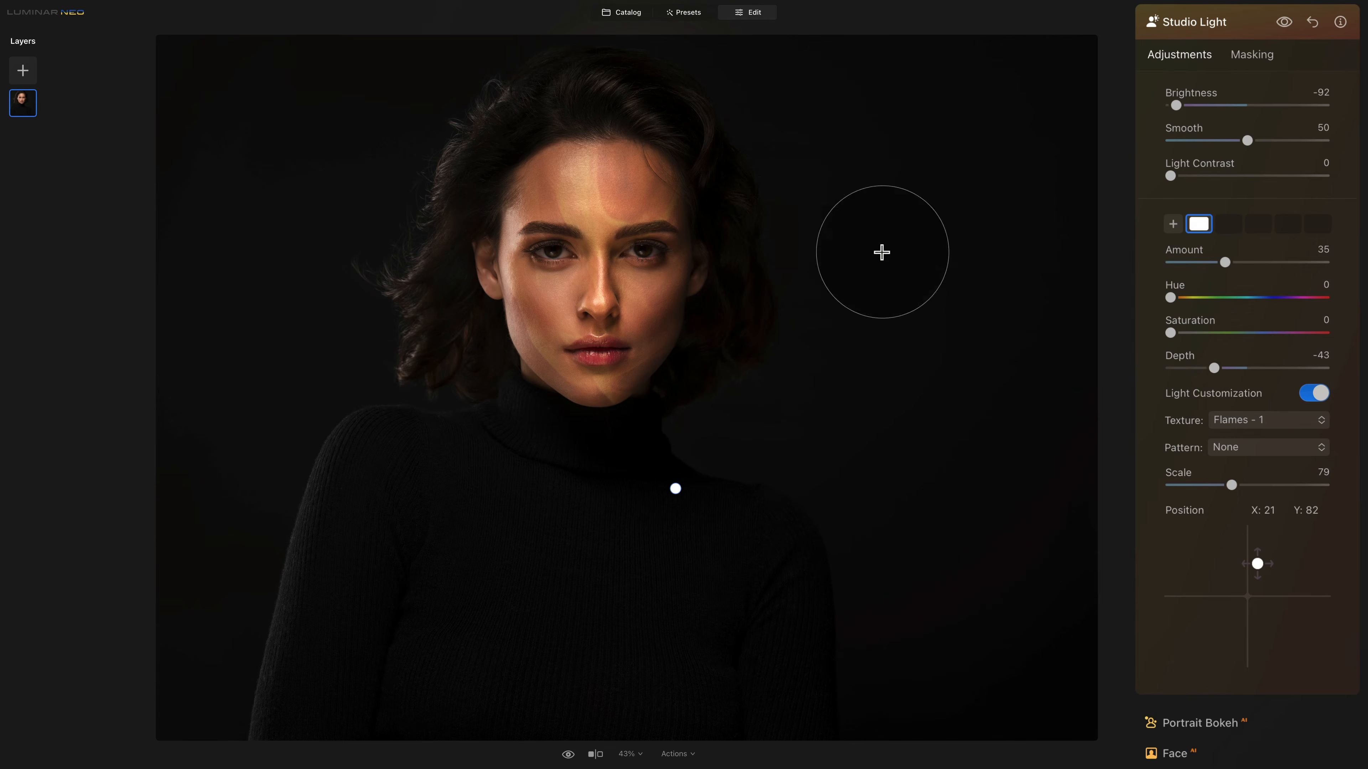
- Open the catalog's sunset photo of the couple making a heart with their hands for editing
{"action": "left_click", "coordinate": [620, 13]}
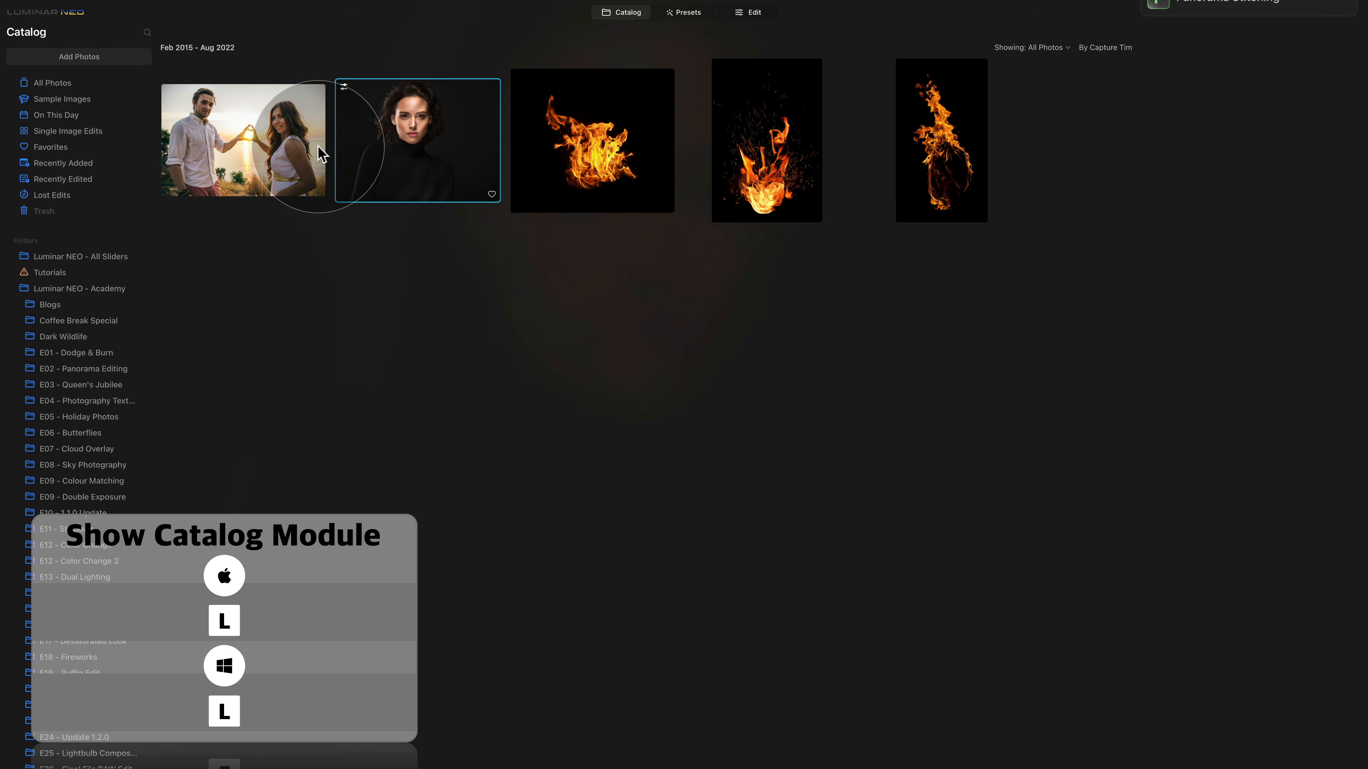
{"action": "left_click", "coordinate": [232, 139]}
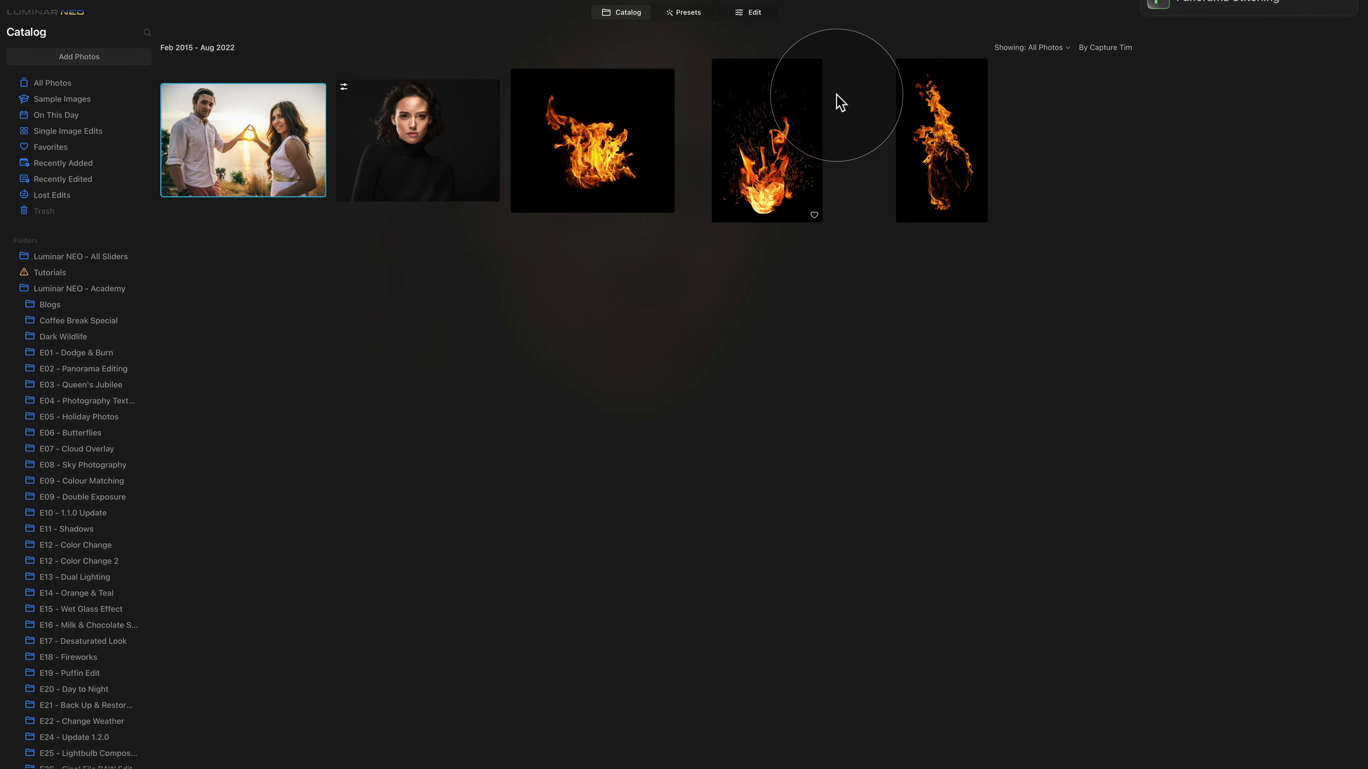
{"action": "left_click", "coordinate": [750, 16]}
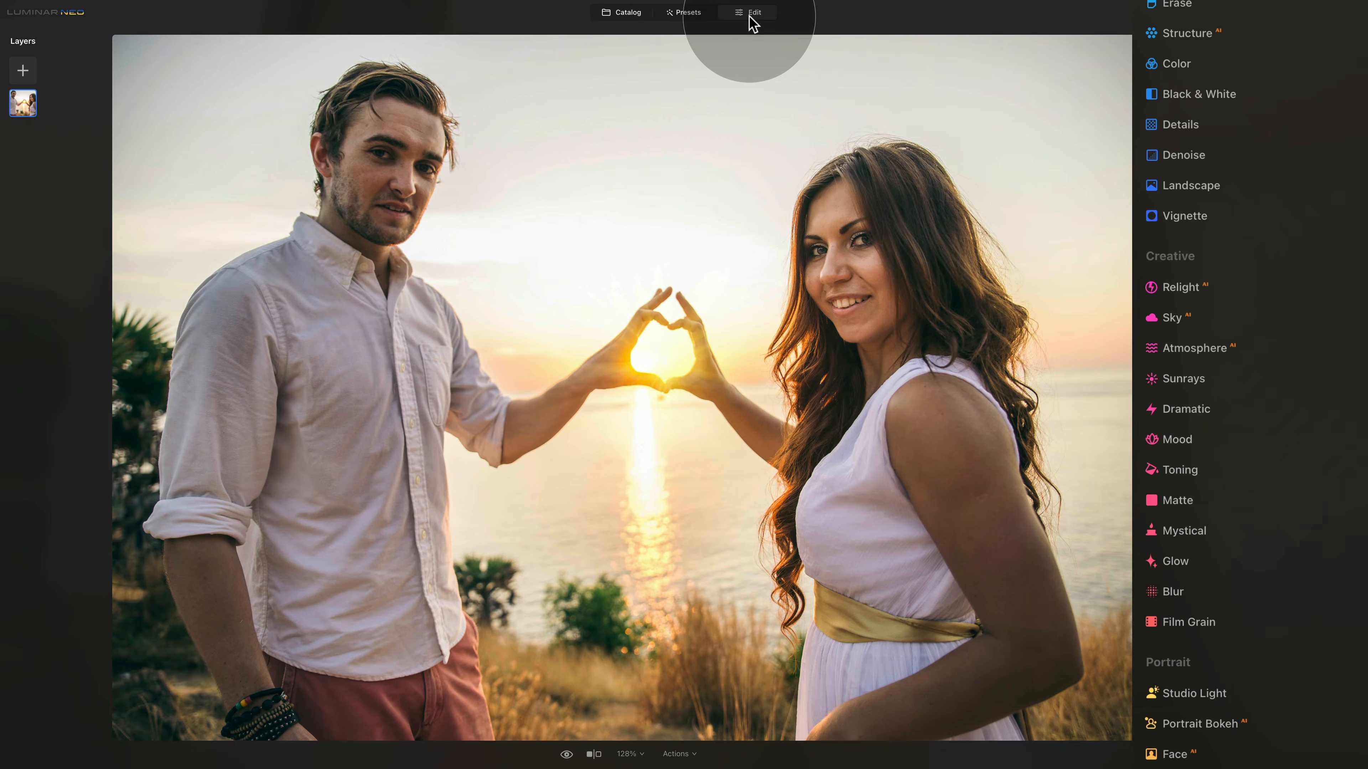
{"action": "scroll", "coordinate": [1272, 544], "scroll_direction": "down", "scroll_amount": 5}
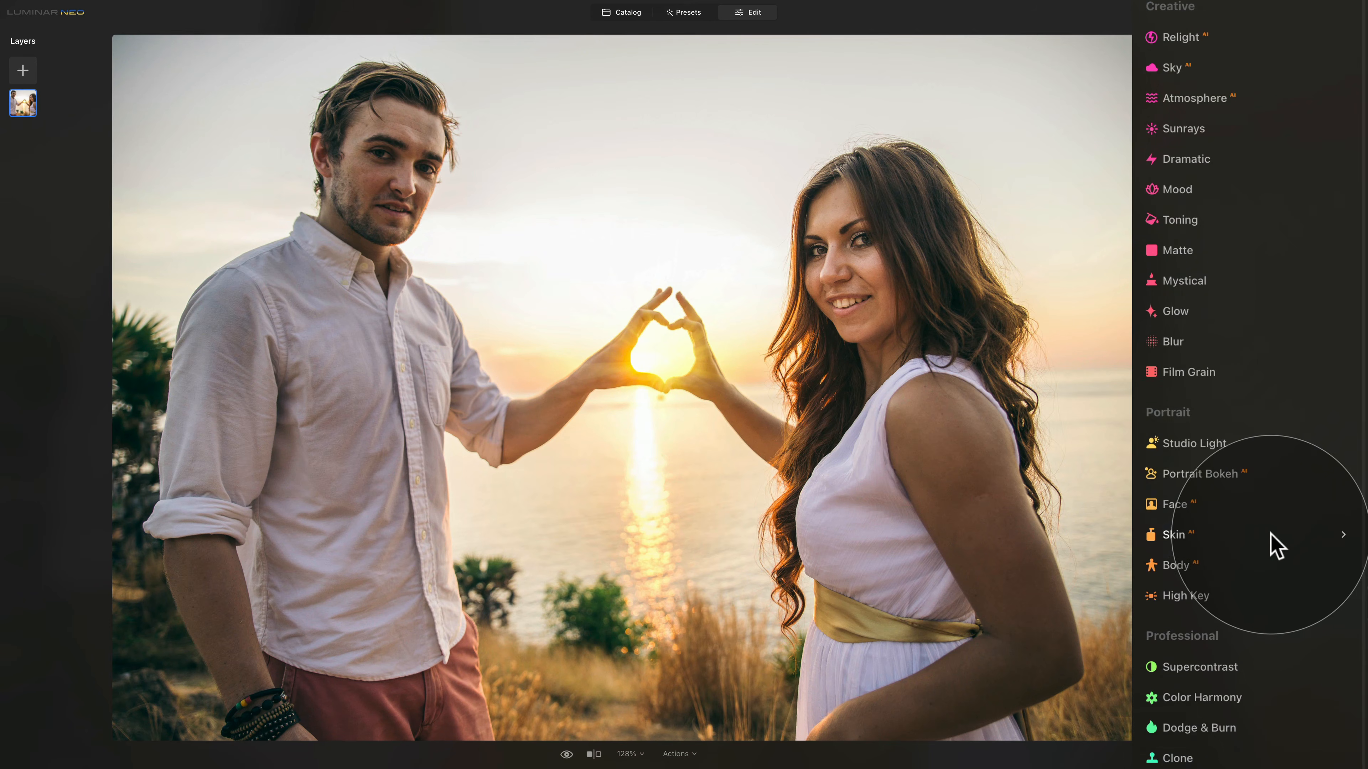
- Add a Studio Light with Amount 23 and place it on the sun inside the couple's heart-shaped hands
{"action": "left_click", "coordinate": [1214, 445]}
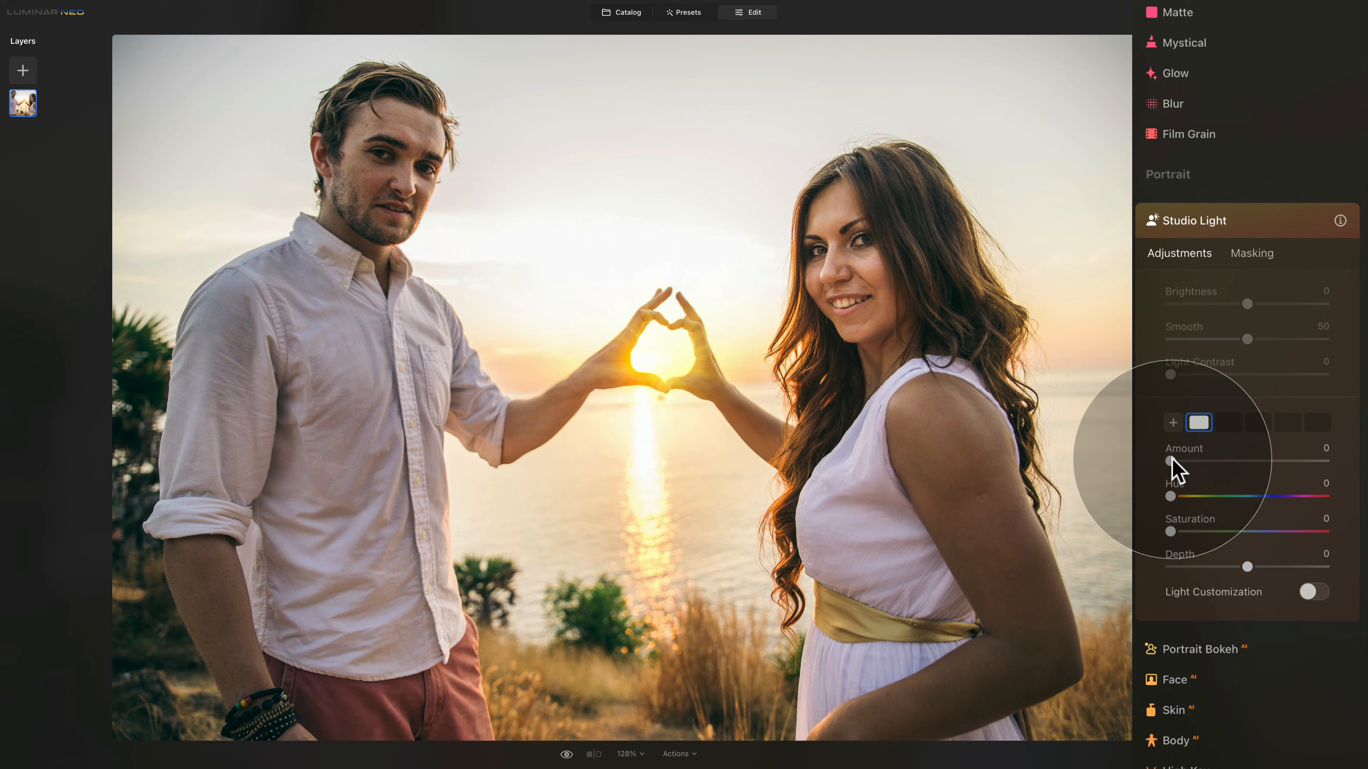
{"action": "mouse_move", "coordinate": [1179, 462]}
{"action": "left_mouse_down"}
{"action": "mouse_move", "coordinate": [1211, 469]}
{"action": "mouse_move", "coordinate": [1196, 462]}
{"action": "left_mouse_up"}
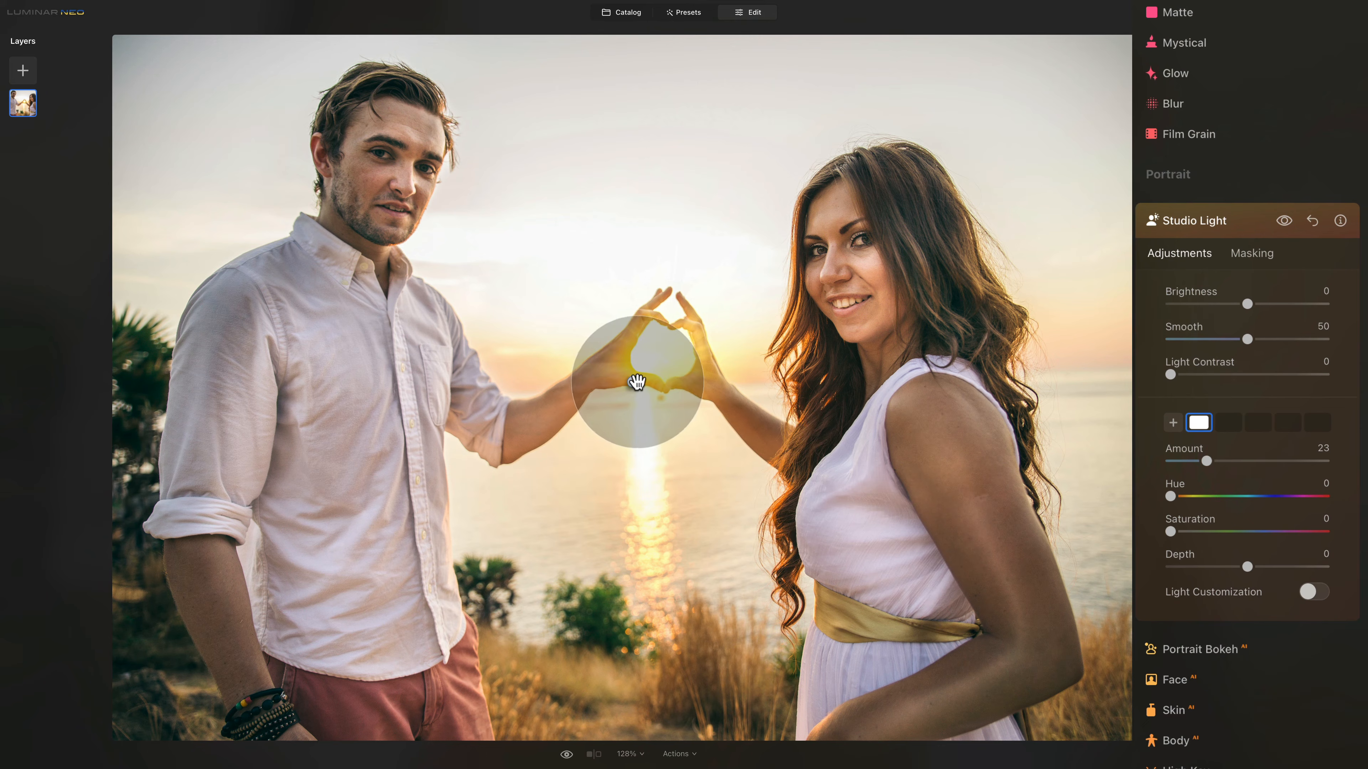
{"action": "left_click_drag", "start_coordinate": [634, 383], "coordinate": [661, 354]}
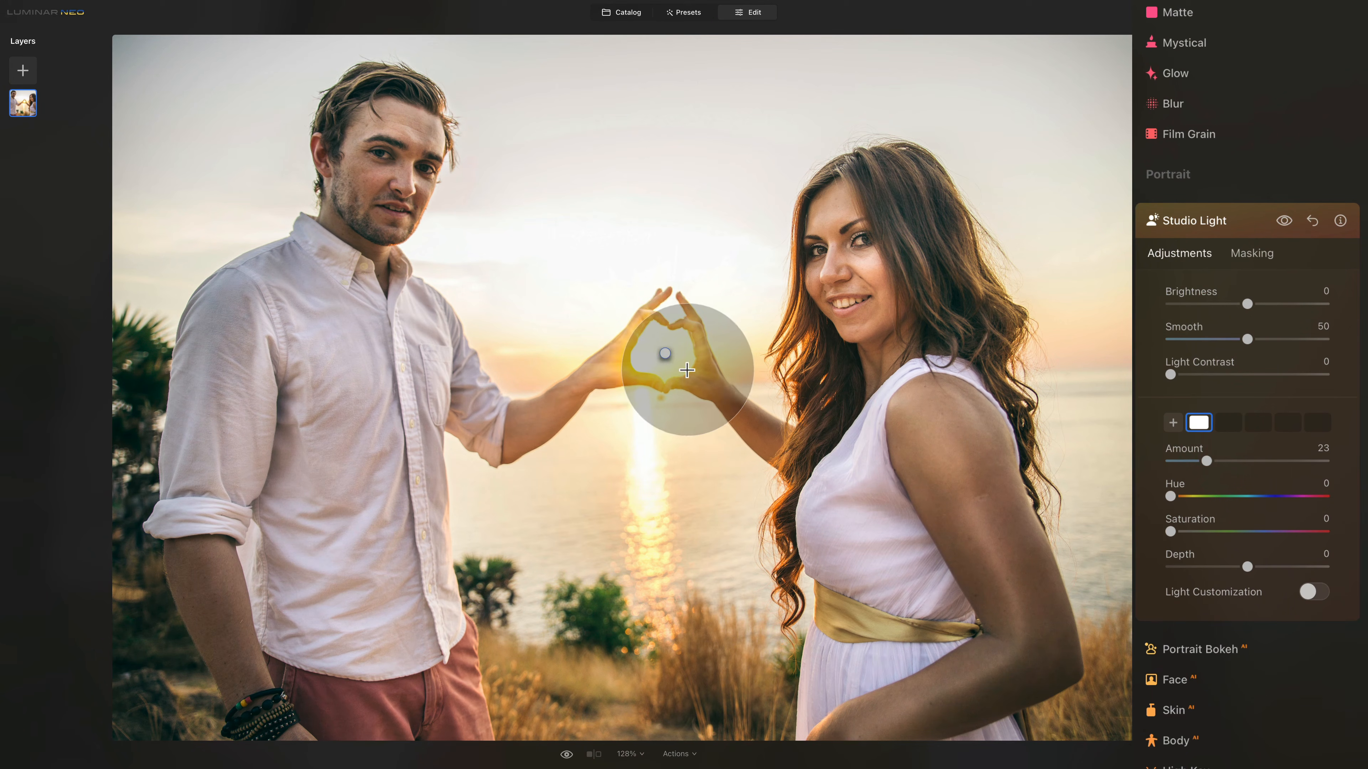
- Give the light a warm golden tint with Saturation 44 and Hue 40, and raise its Amount to 45
{"action": "left_click_drag", "start_coordinate": [1171, 531], "coordinate": [1238, 531]}
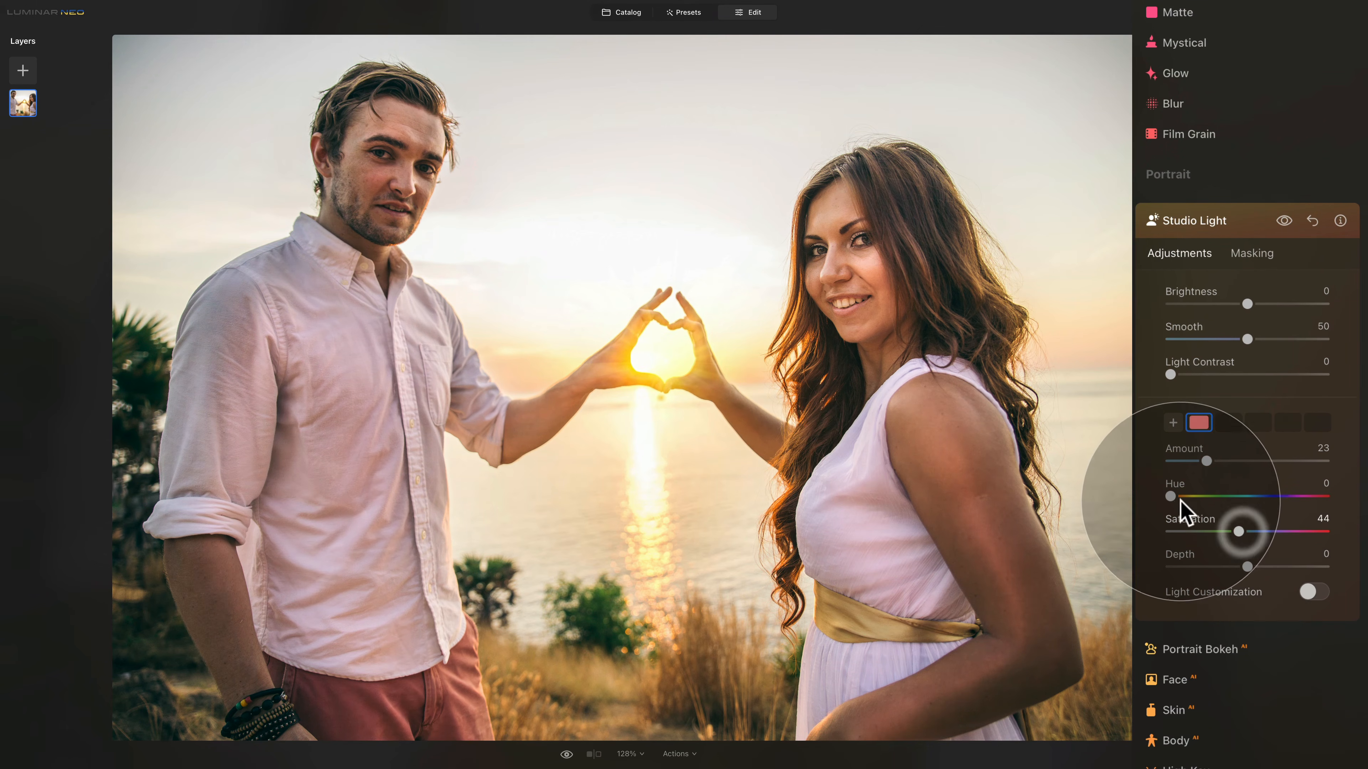
{"action": "left_click", "coordinate": [1193, 496]}
{"action": "left_click_drag", "start_coordinate": [1206, 462], "coordinate": [1187, 497]}
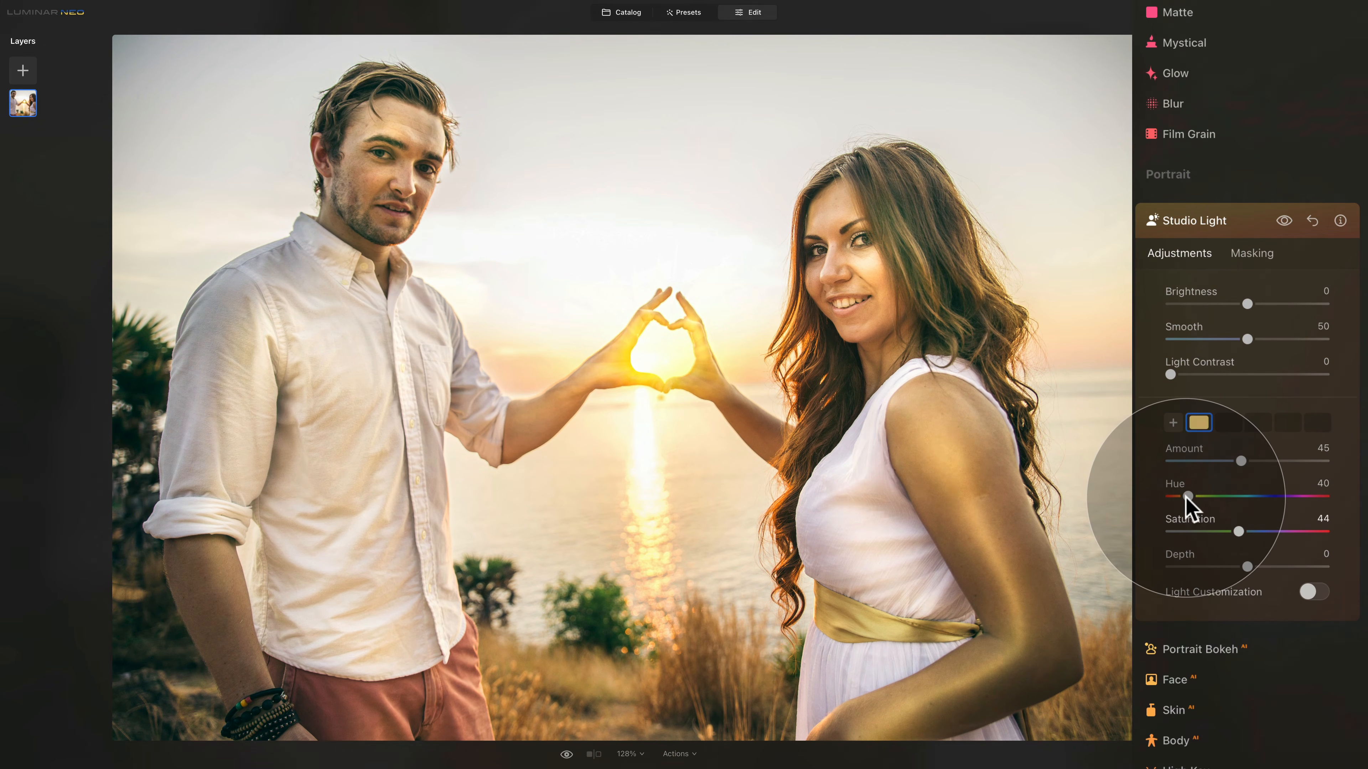
{"action": "left_click", "coordinate": [665, 353]}
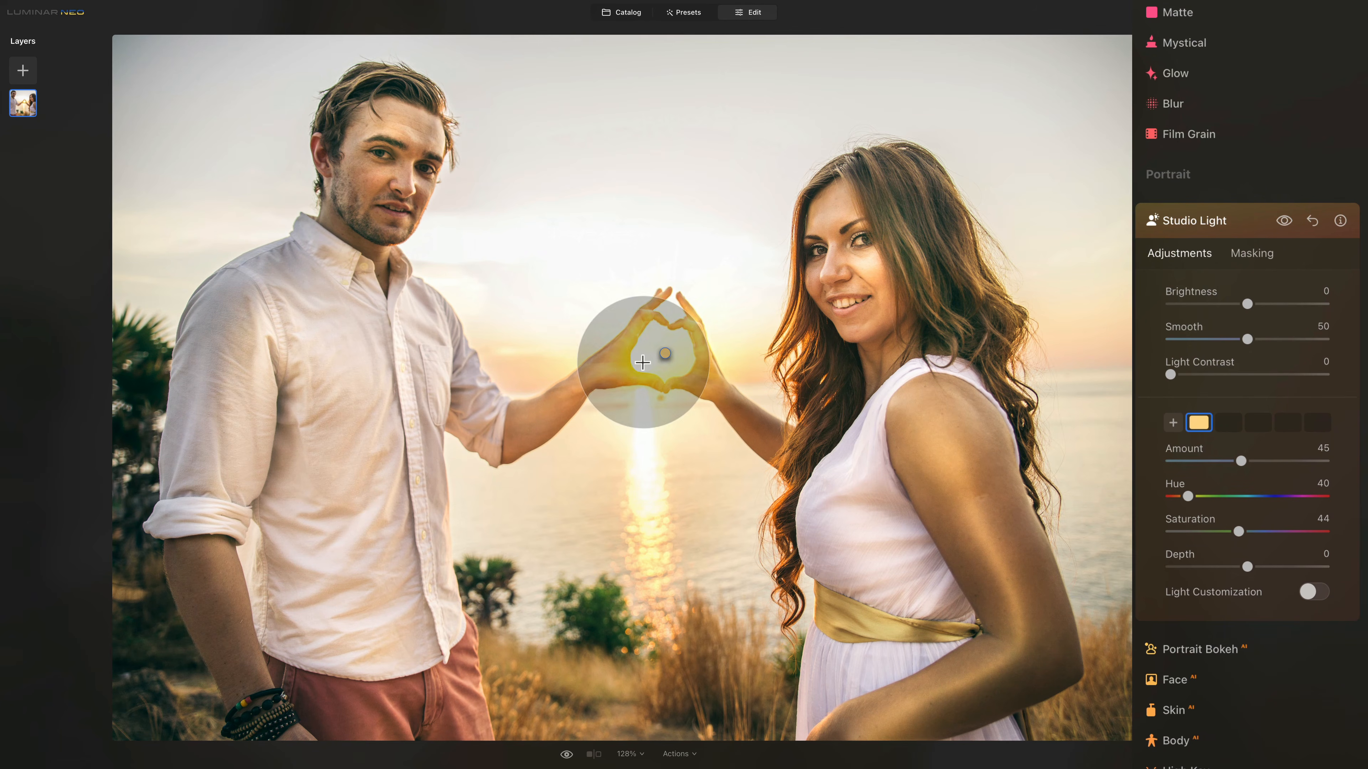
- Set the Studio Light's Light Contrast to 3 and its overall Brightness to 22
{"action": "left_click", "coordinate": [1201, 374]}
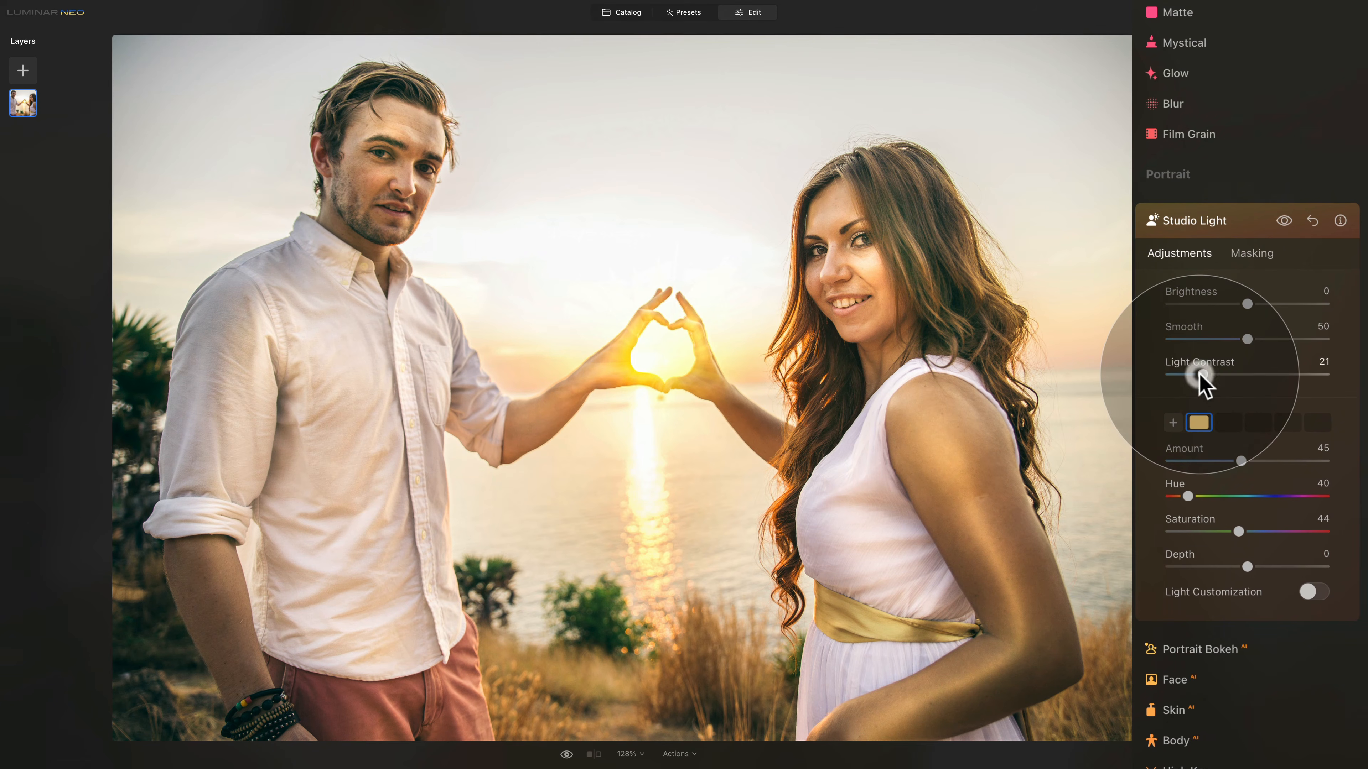
{"action": "left_click_drag", "start_coordinate": [1204, 374], "coordinate": [1179, 374]}
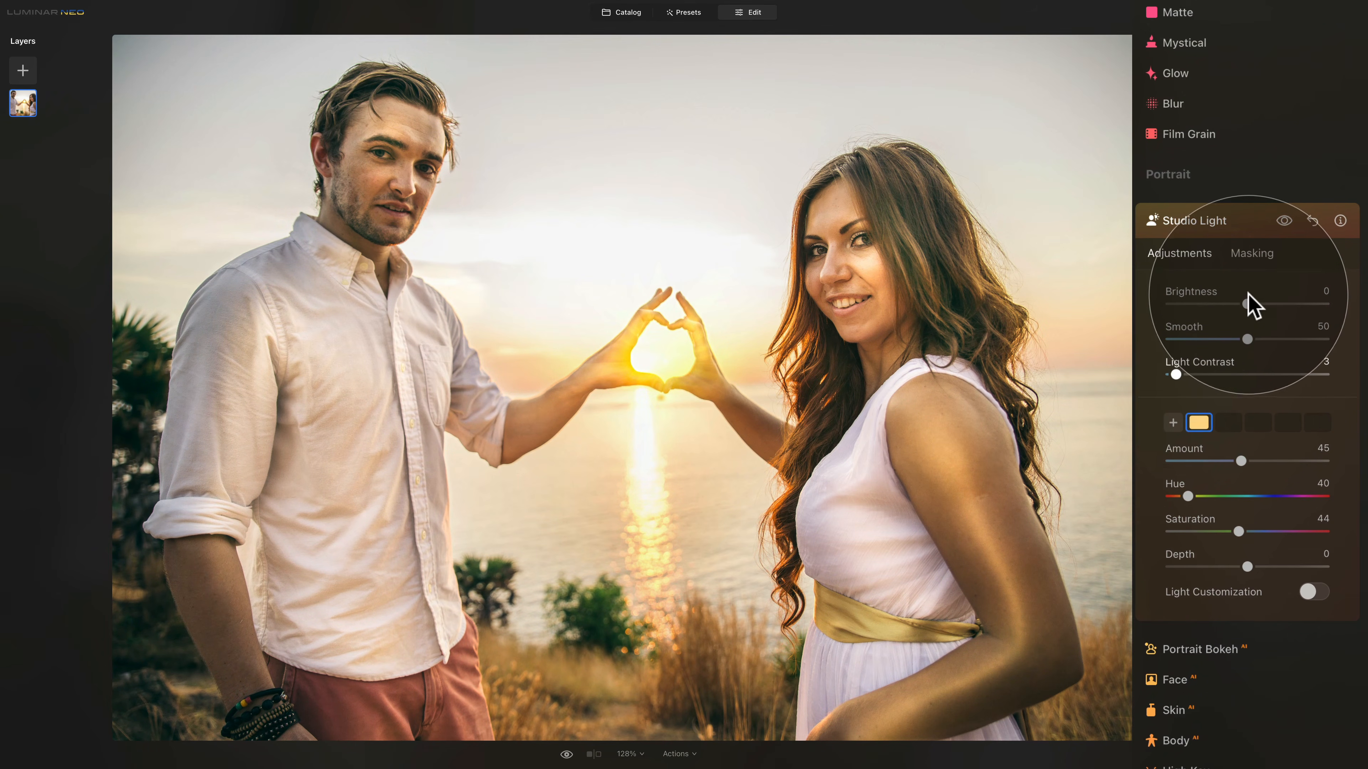
{"action": "left_click_drag", "start_coordinate": [1247, 304], "coordinate": [1267, 302]}
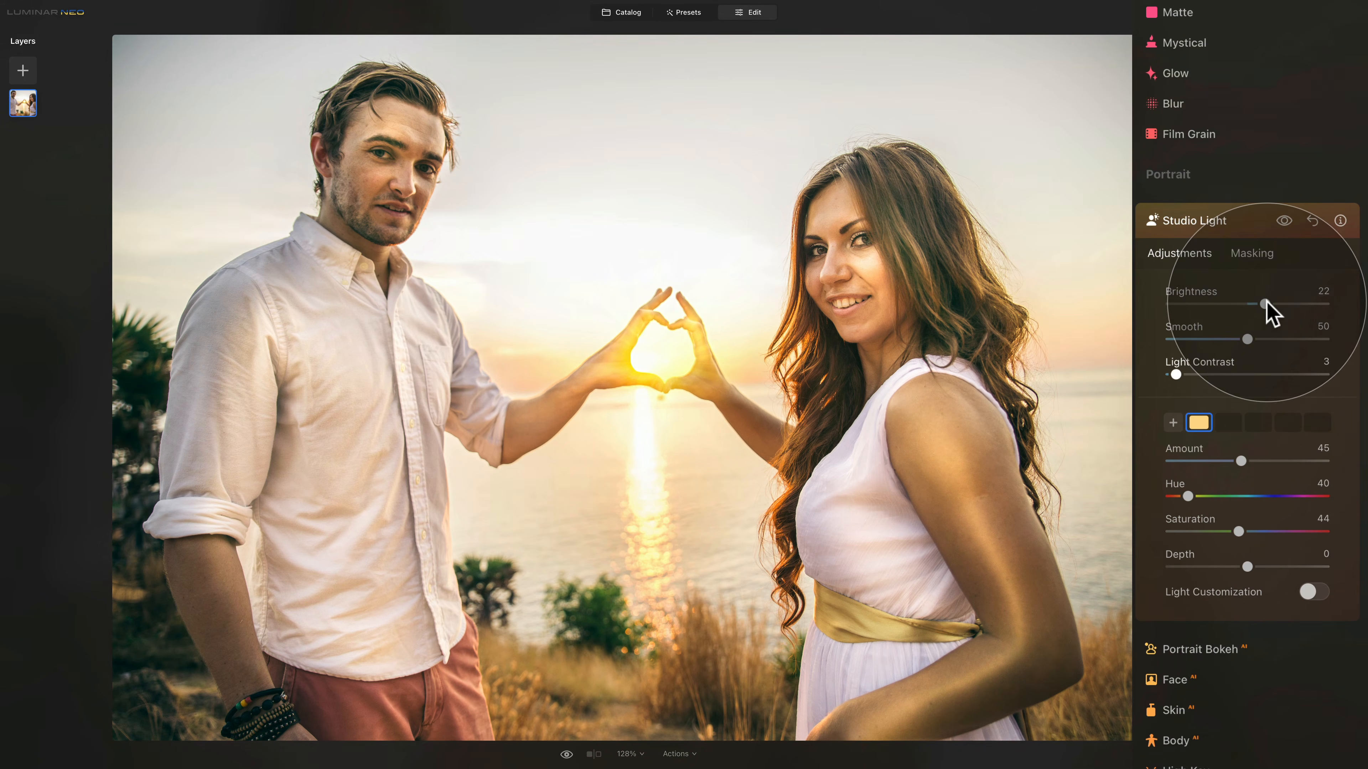